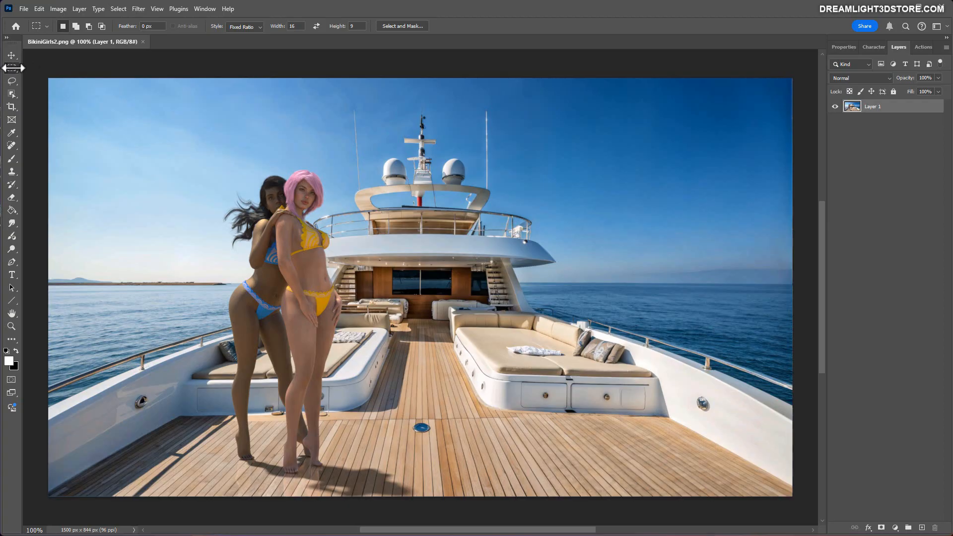
# Set the Rectangular Marquee style to Normal and select the sky and sea around the horizon beside the dark-haired woman.
pyautogui.rightClick(11, 68)
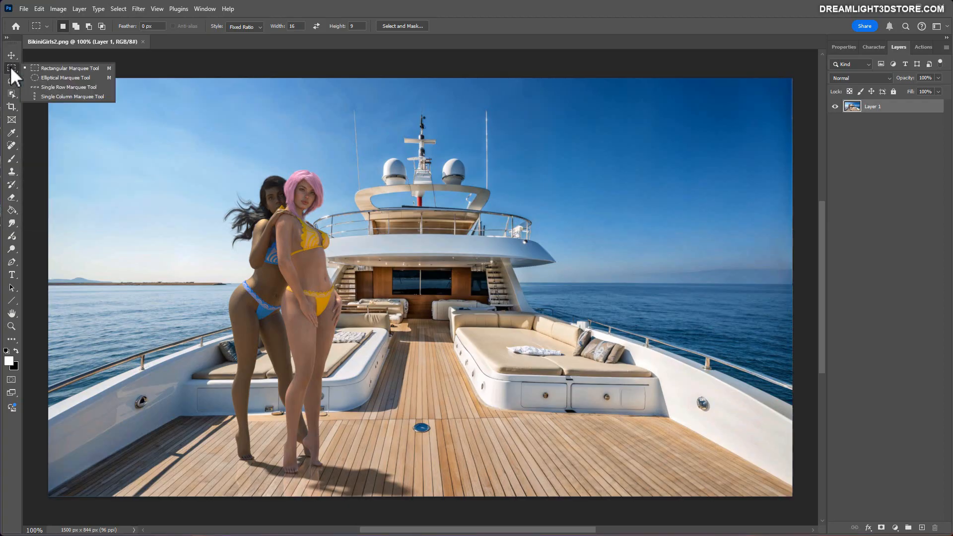
pyautogui.click(37, 69)
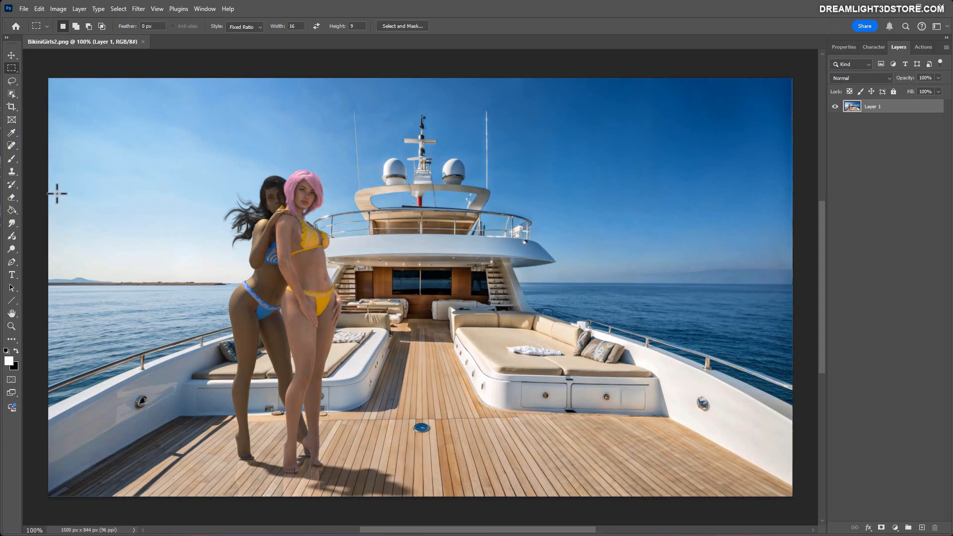
pyautogui.moveTo(57, 194); pyautogui.dragTo(206, 358)
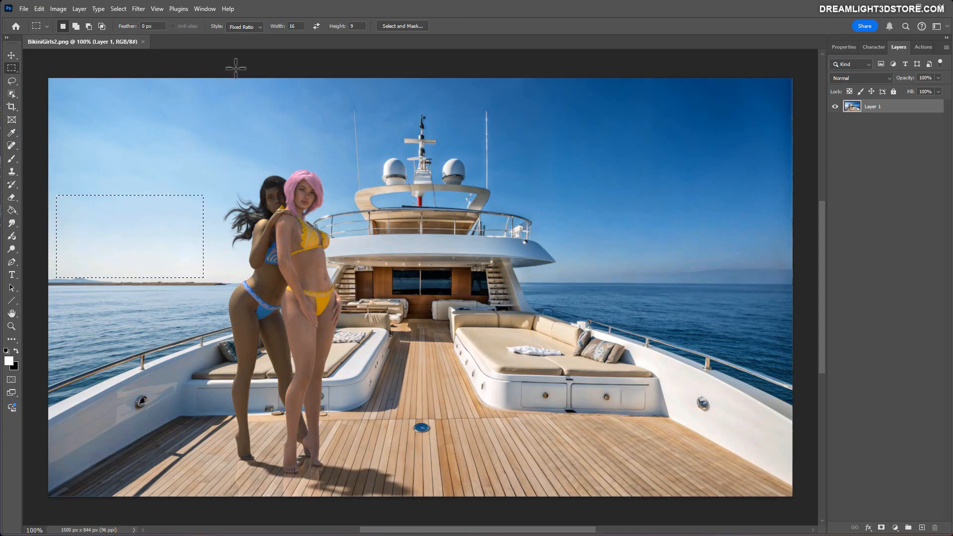
pyautogui.click(243, 27)
pyautogui.click(243, 35)
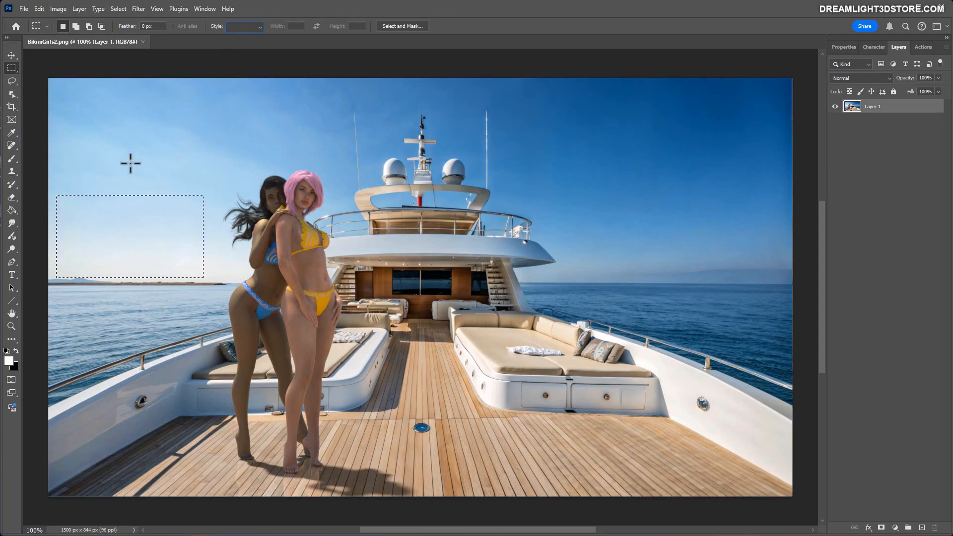
pyautogui.click(53, 177)
pyautogui.moveTo(138, 260); pyautogui.dragTo(197, 322)
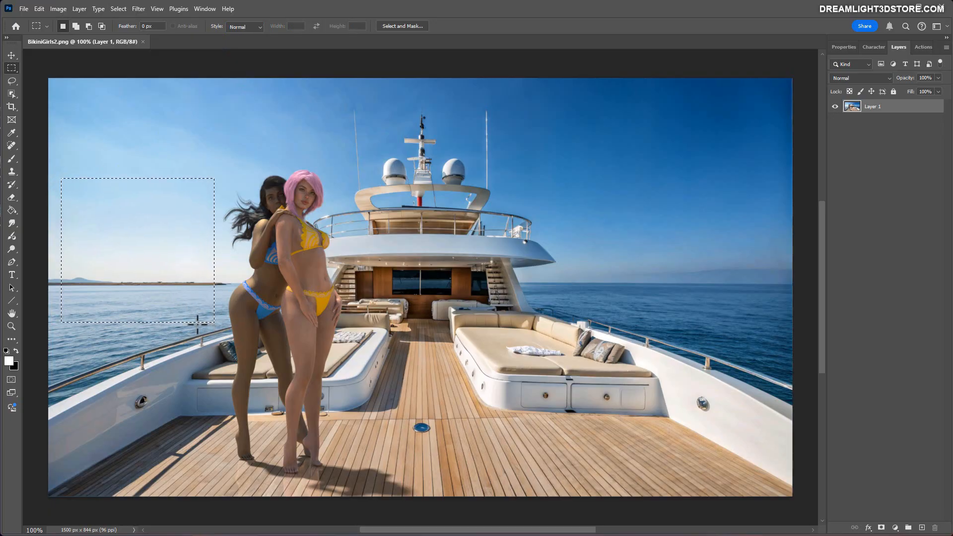
# Fill the selected horizon area using Generative Fill with the prompt "White luxury yacht".
pyautogui.rightClick(150, 254)
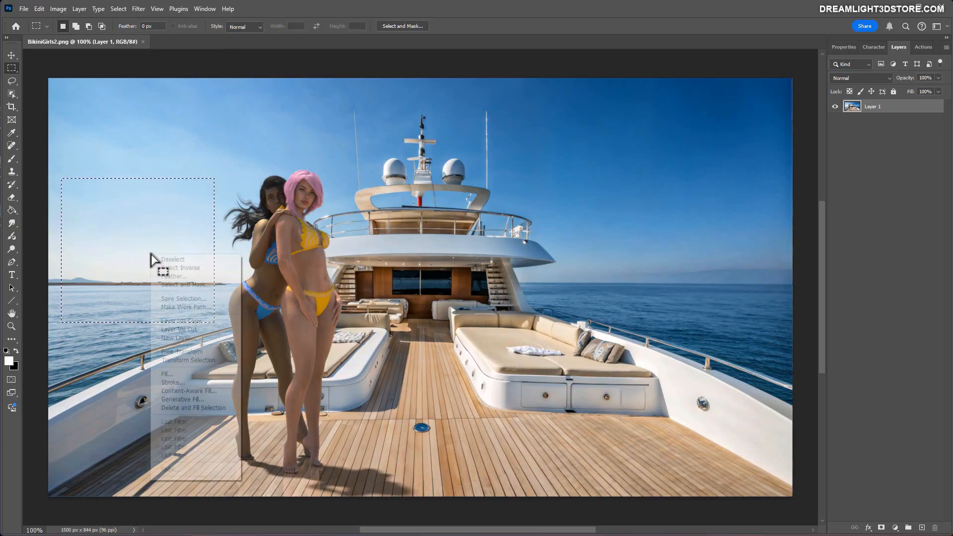
pyautogui.click(179, 399)
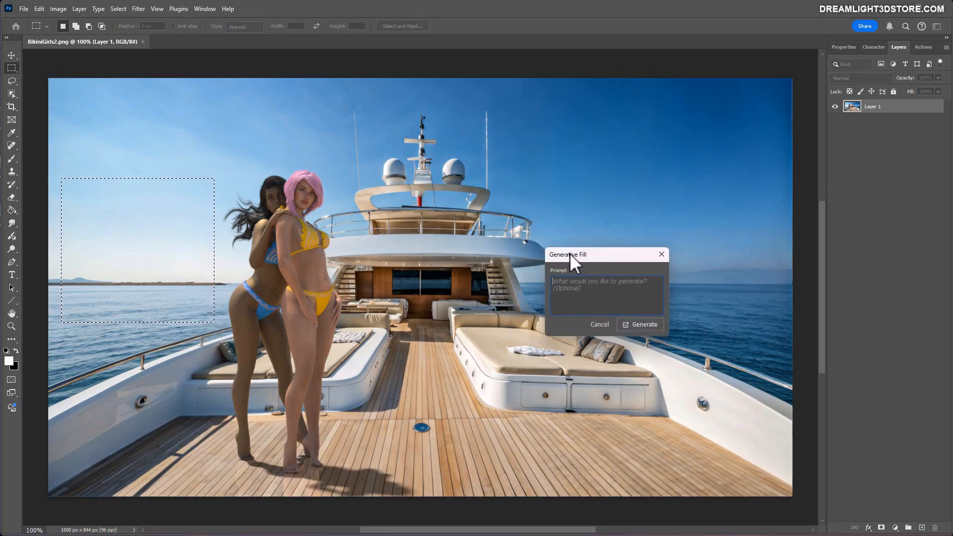
pyautogui.moveTo(569, 254); pyautogui.dragTo(595, 233)
pyautogui.write('White luxury')
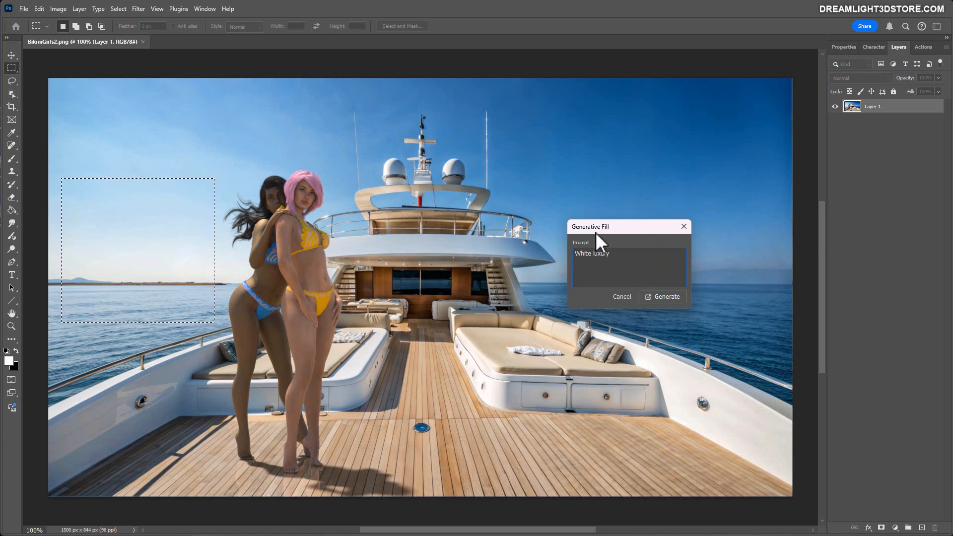
pyautogui.write(' yacht')
pyautogui.click(661, 297)
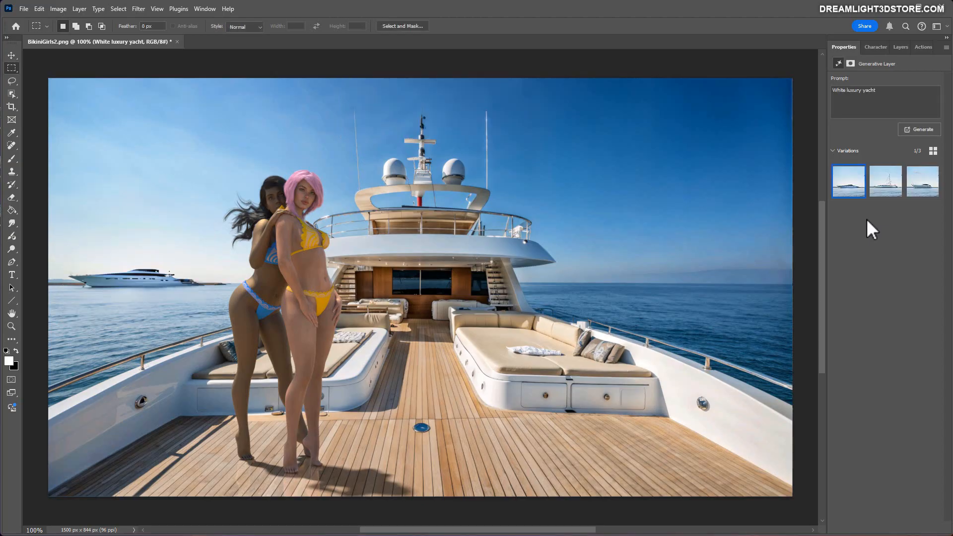
# Toggle the White luxury yacht layer's visibility off and on to compare the image with and without it.
pyautogui.click(899, 46)
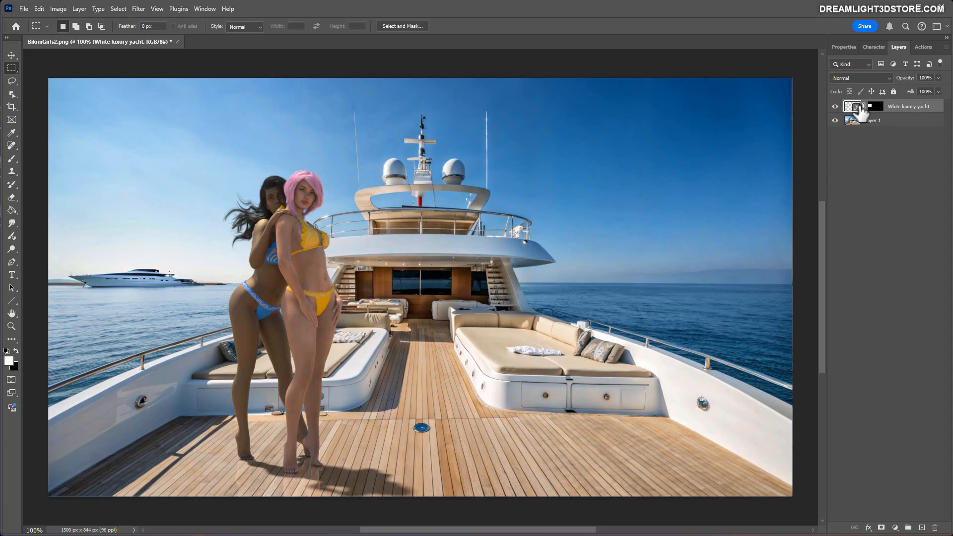
pyautogui.click(834, 106)
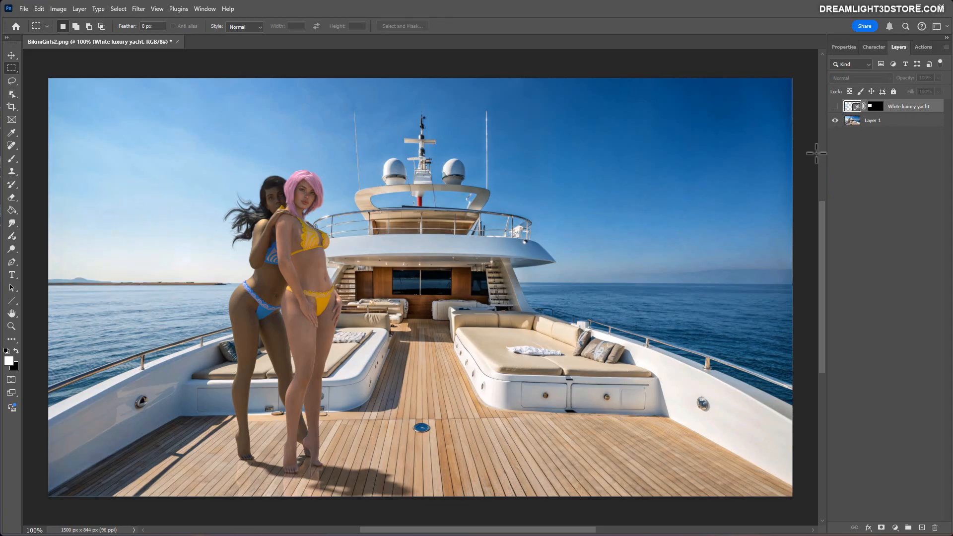
pyautogui.click(834, 106)
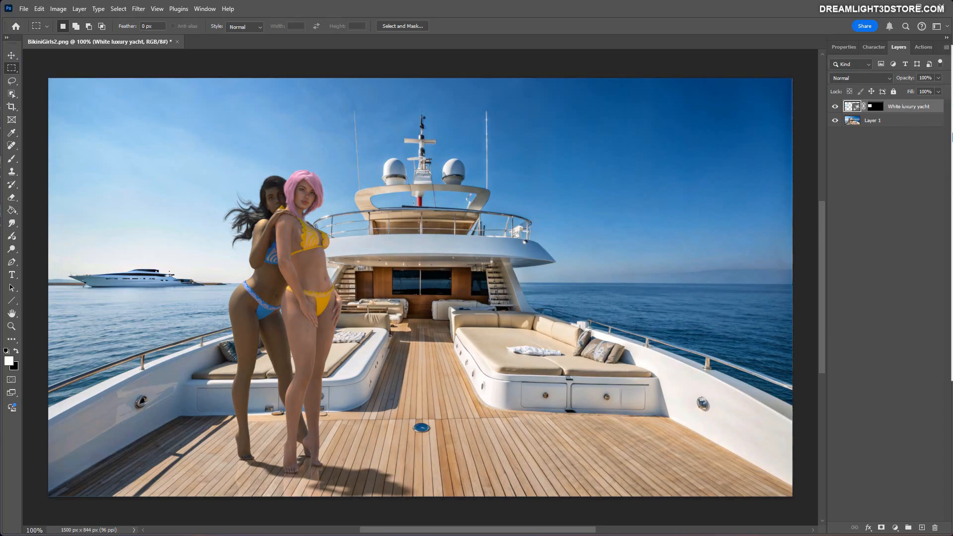
# Compare the generated yacht variations, choose the second one with the tall mast, and flatten the image.
pyautogui.click(844, 48)
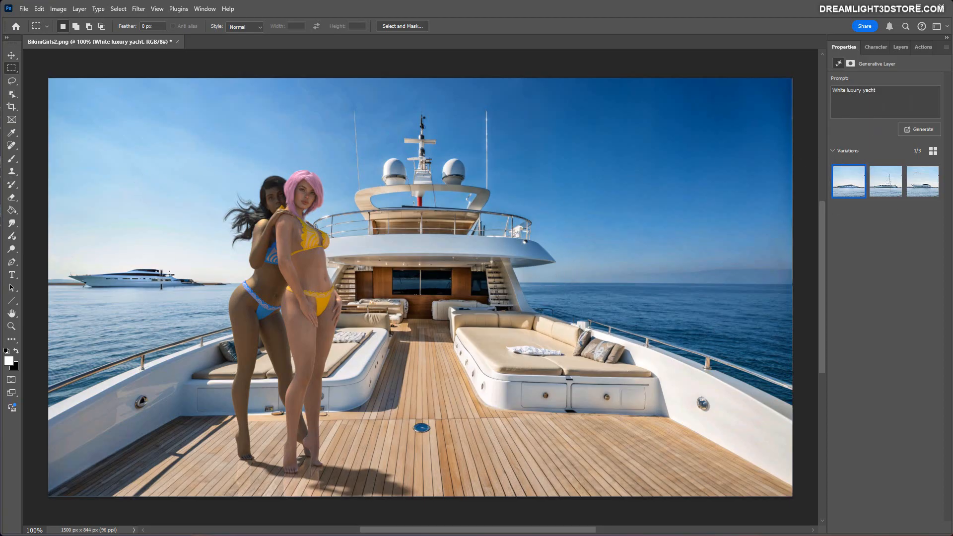
pyautogui.click(885, 190)
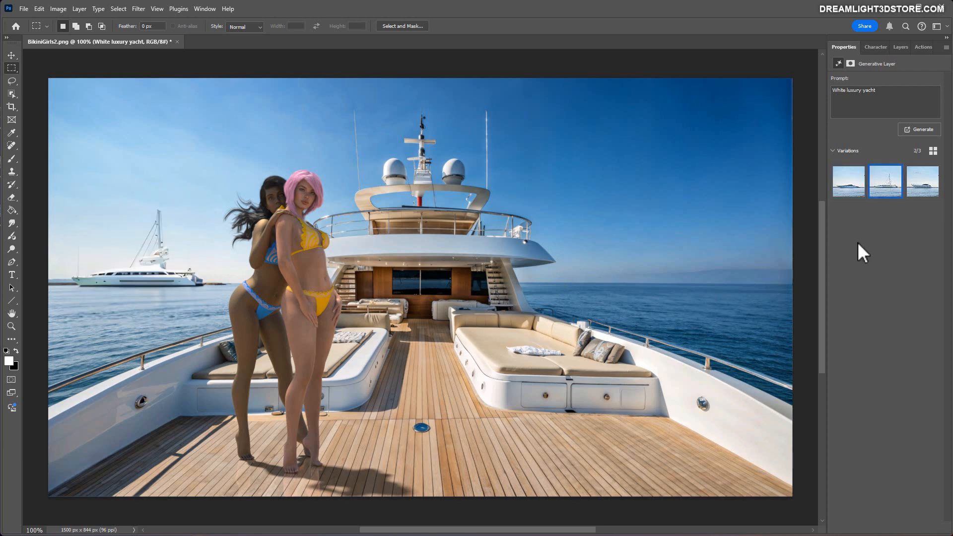
pyautogui.click(922, 182)
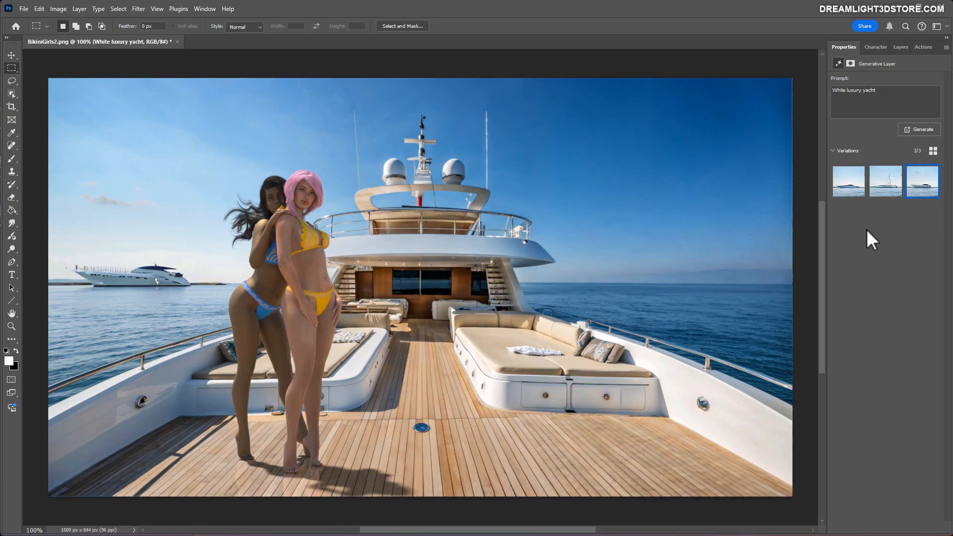
pyautogui.click(853, 183)
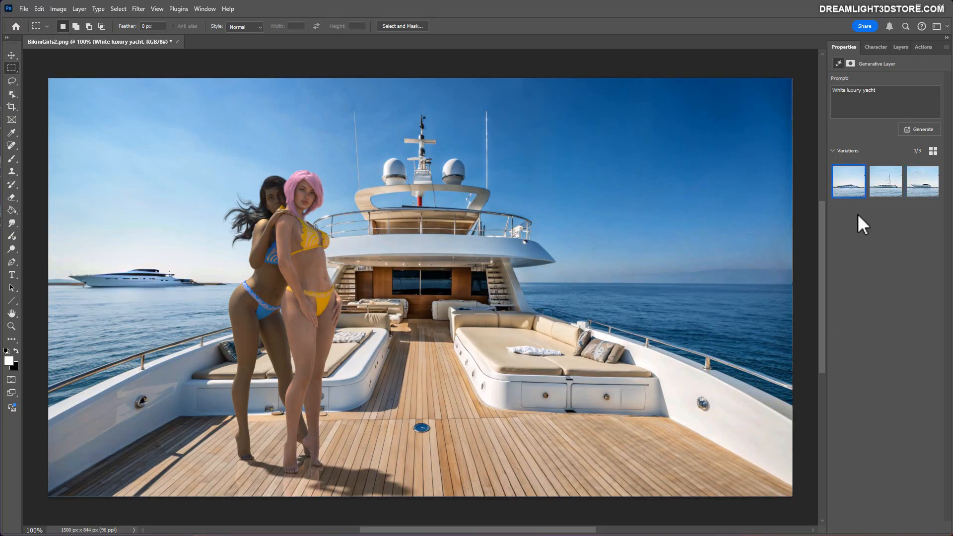
pyautogui.click(880, 191)
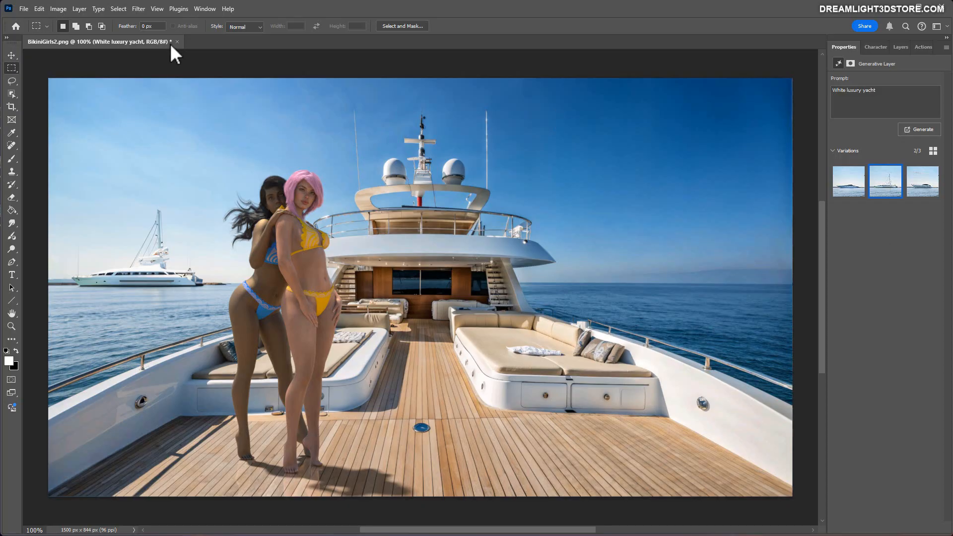
pyautogui.click(899, 47)
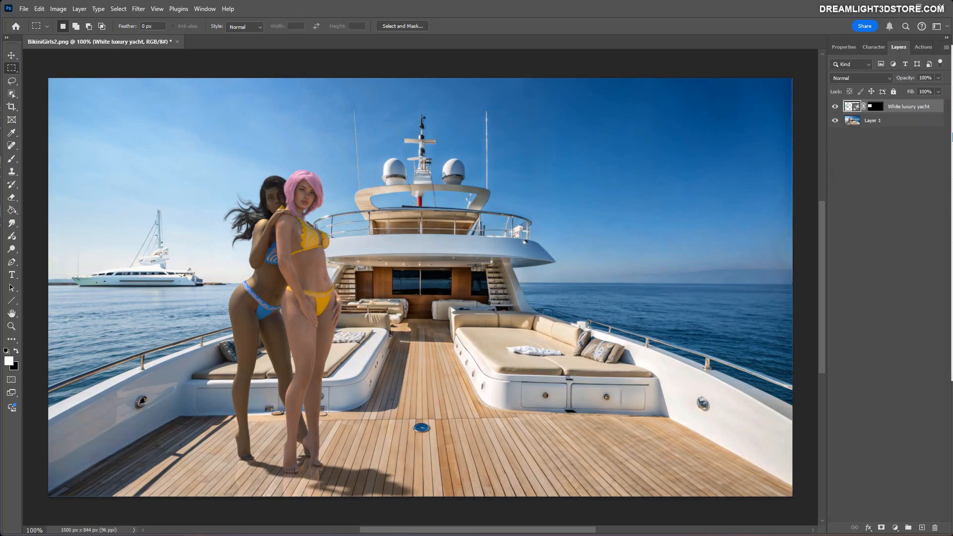
pyautogui.click(951, 328)
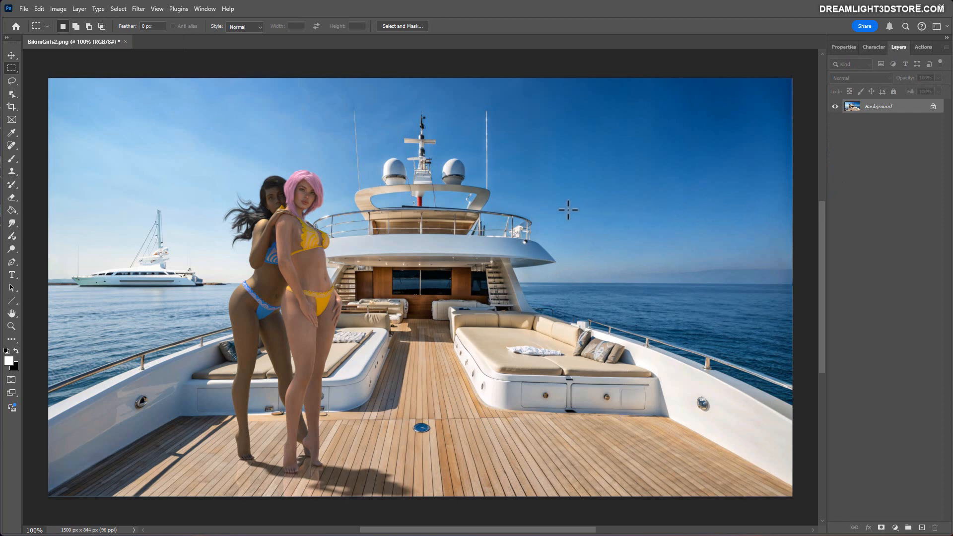
# Select the sky and sea around the horizon above the right-hand railing and generatively fill it with "Distant island with palm trees".
pyautogui.moveTo(568, 209); pyautogui.dragTo(769, 308)
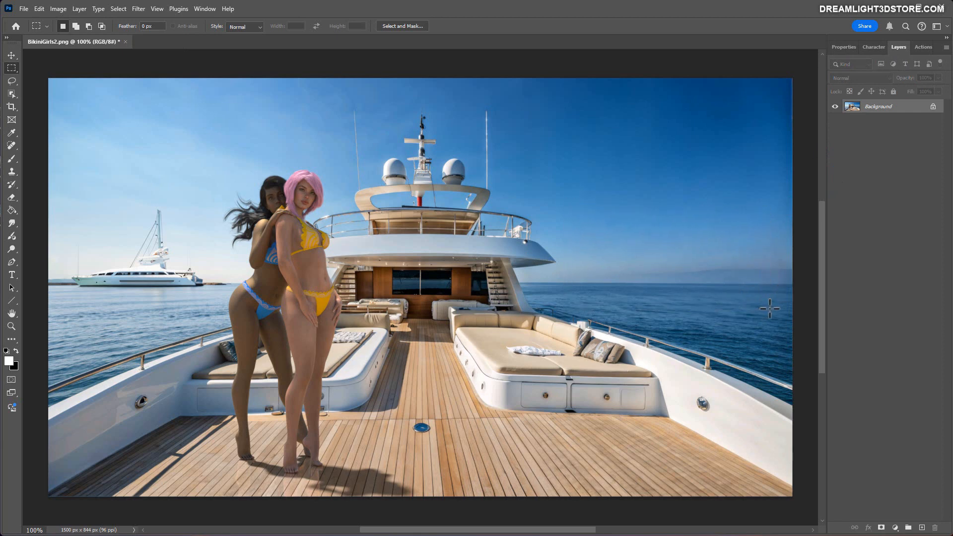
pyautogui.rightClick(682, 235)
pyautogui.click(727, 380)
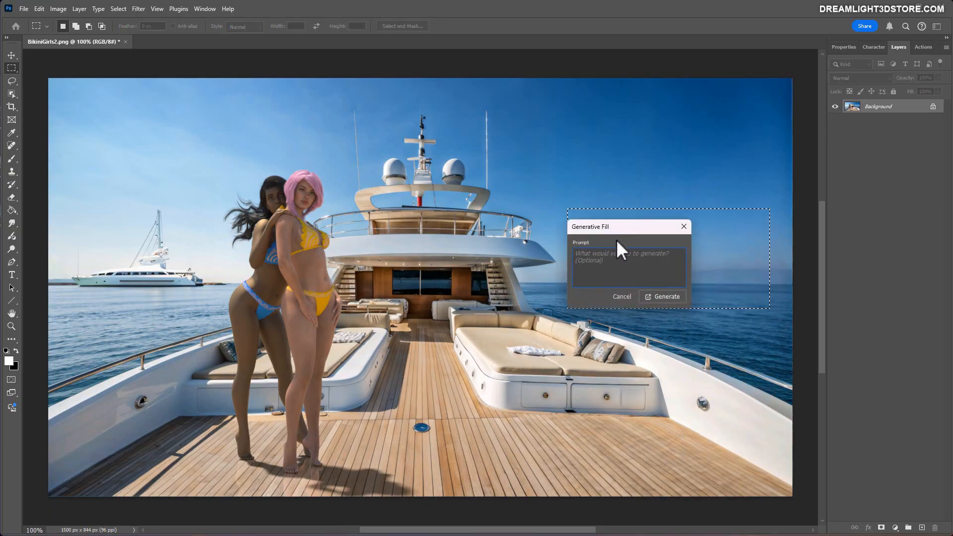
pyautogui.moveTo(617, 227); pyautogui.dragTo(403, 255)
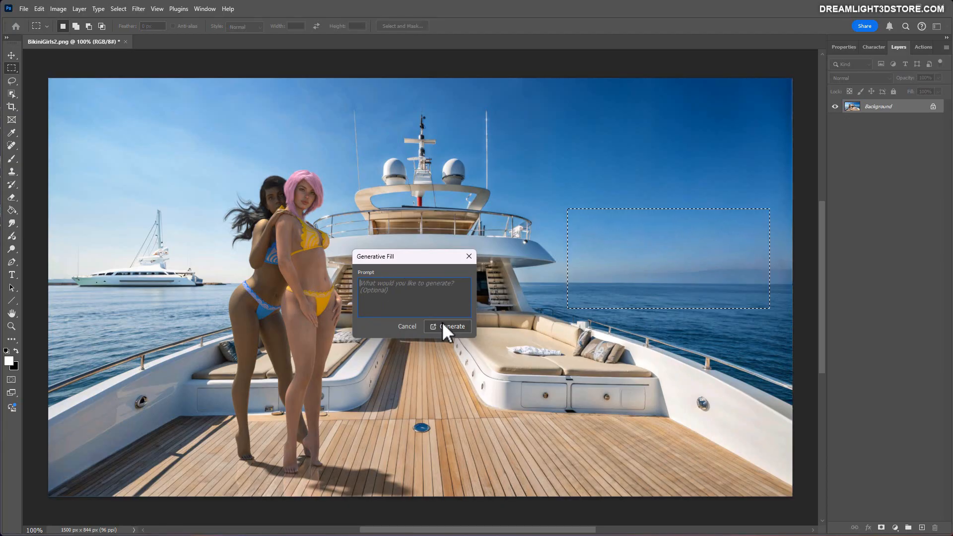
pyautogui.write('Distant island with palm trees')
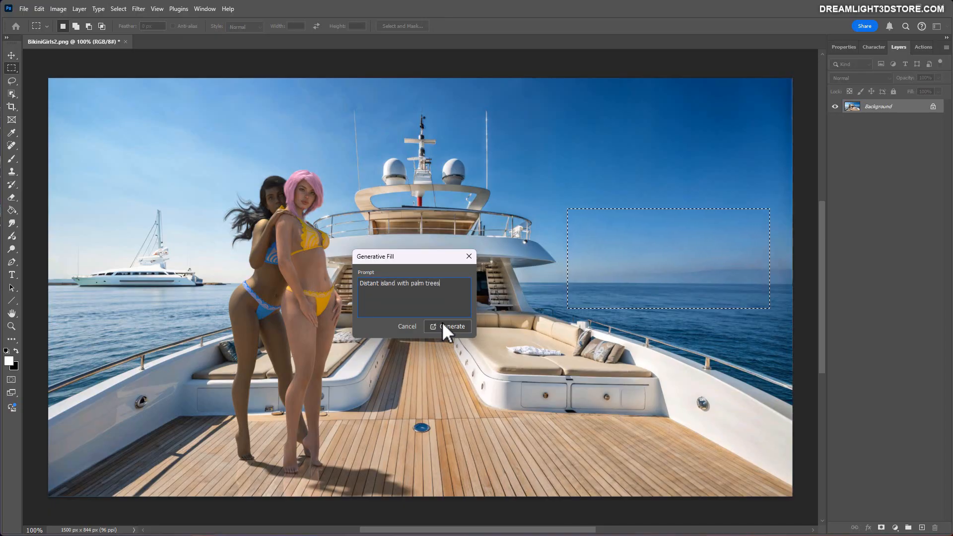
pyautogui.click(450, 328)
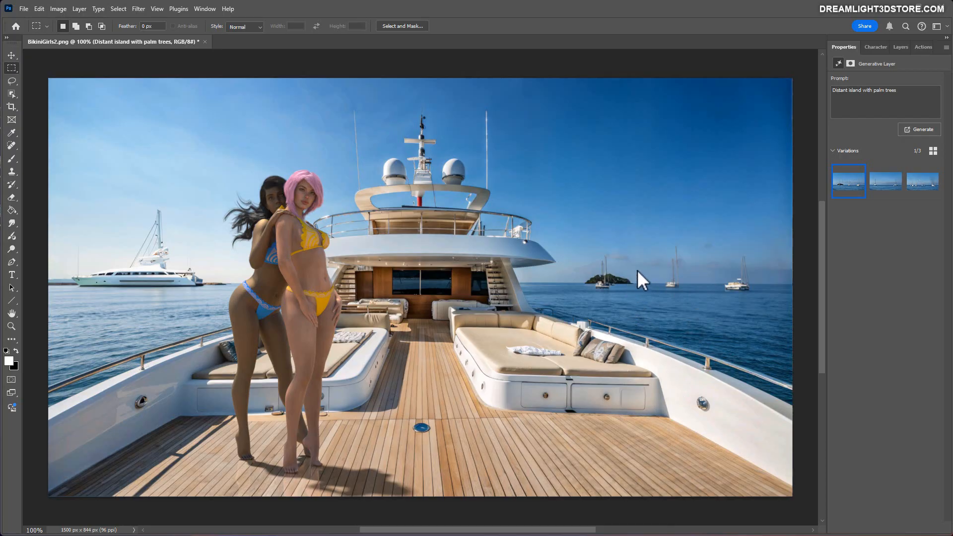
# Compare the three island variations and generate another set from the same prompt.
pyautogui.click(883, 188)
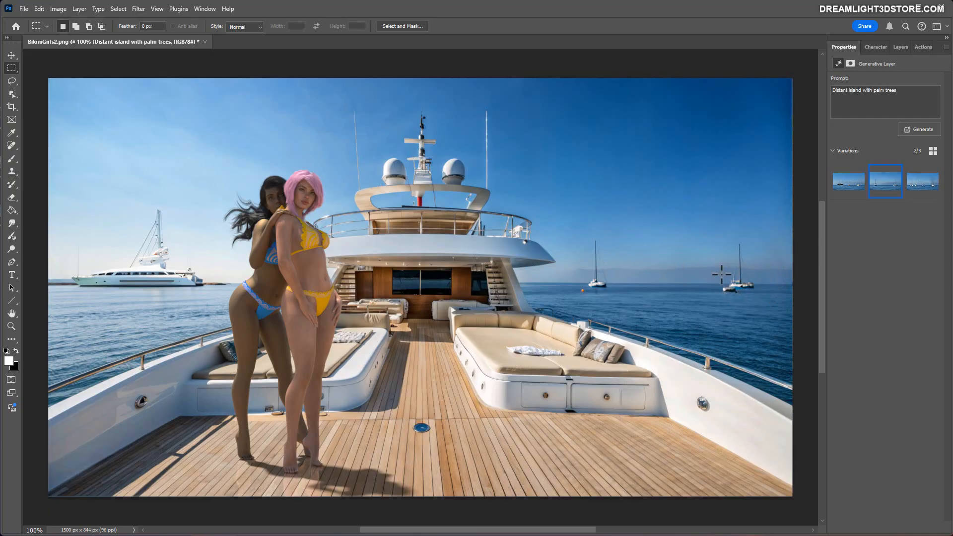
pyautogui.click(918, 181)
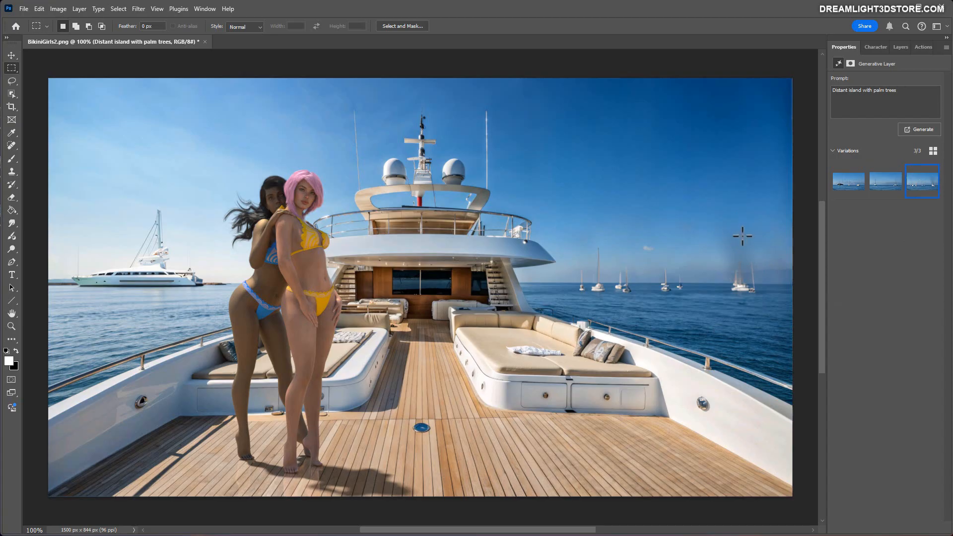
pyautogui.click(849, 186)
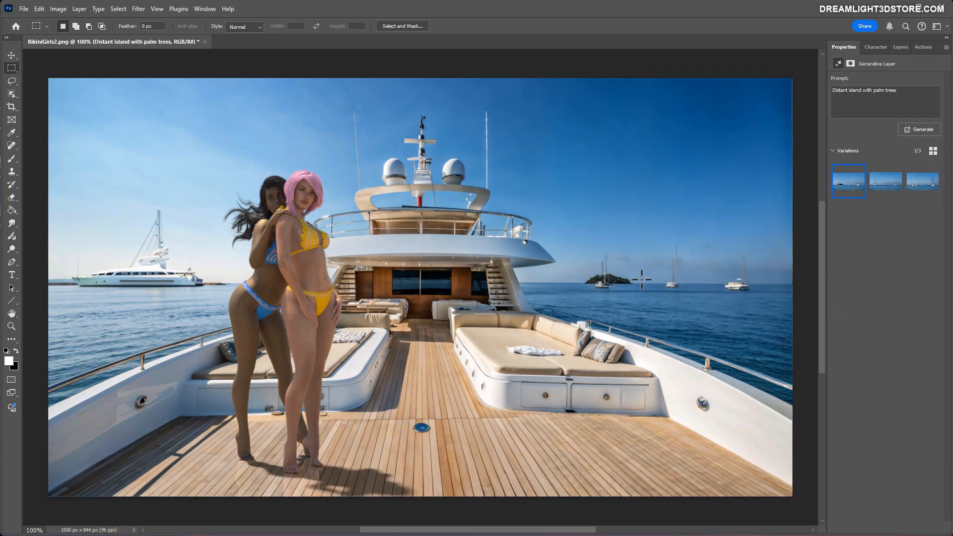
pyautogui.click(918, 130)
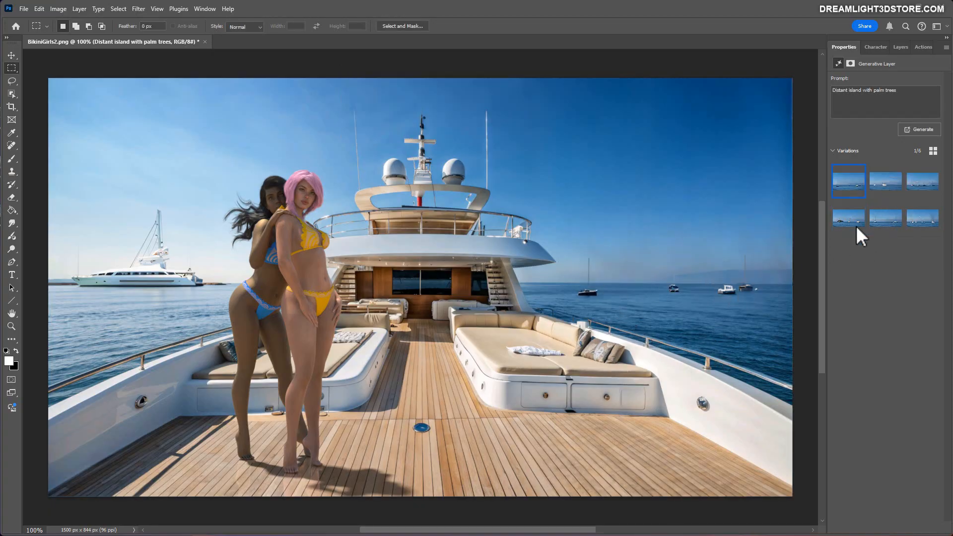
# Compare the new variations with the earlier island one, choose the third with the row of sailboats, and flatten the image.
pyautogui.click(918, 188)
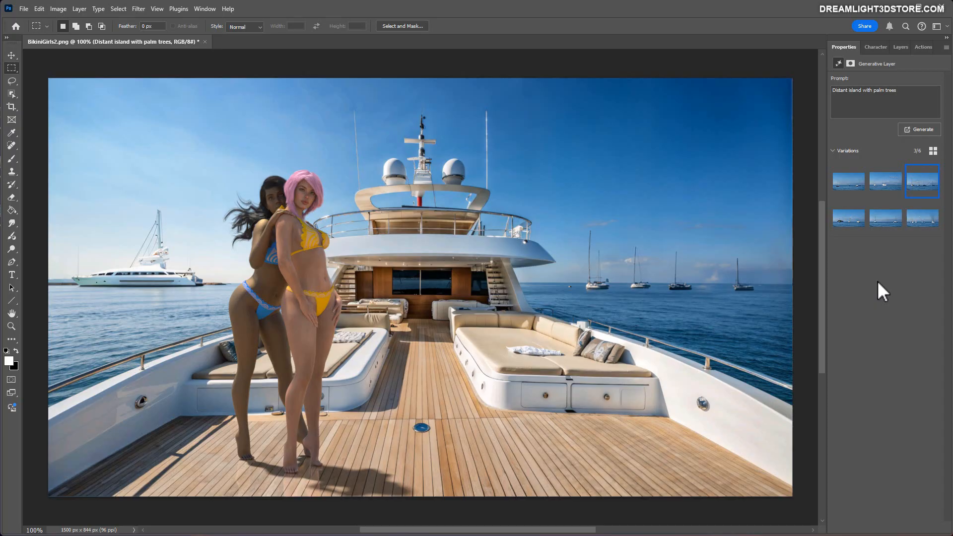
pyautogui.click(843, 226)
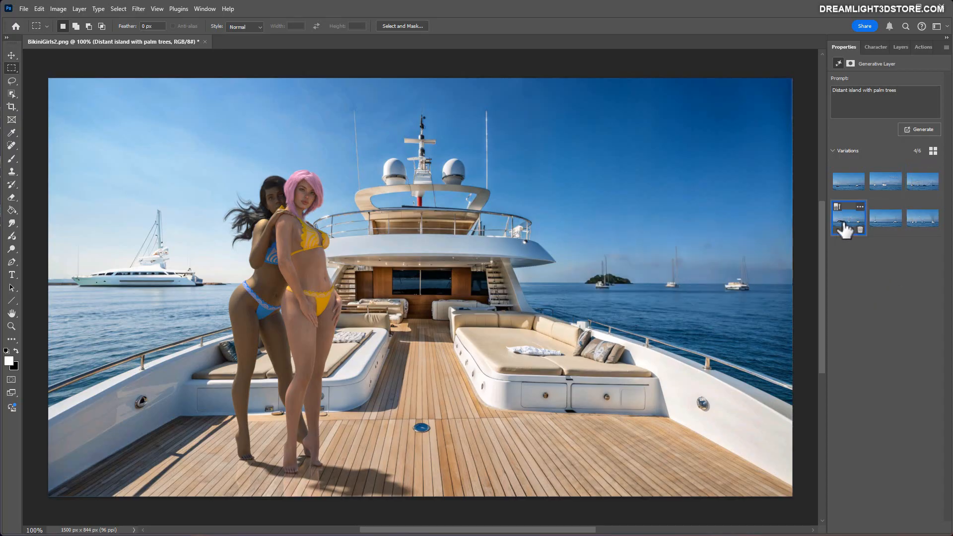
pyautogui.click(922, 187)
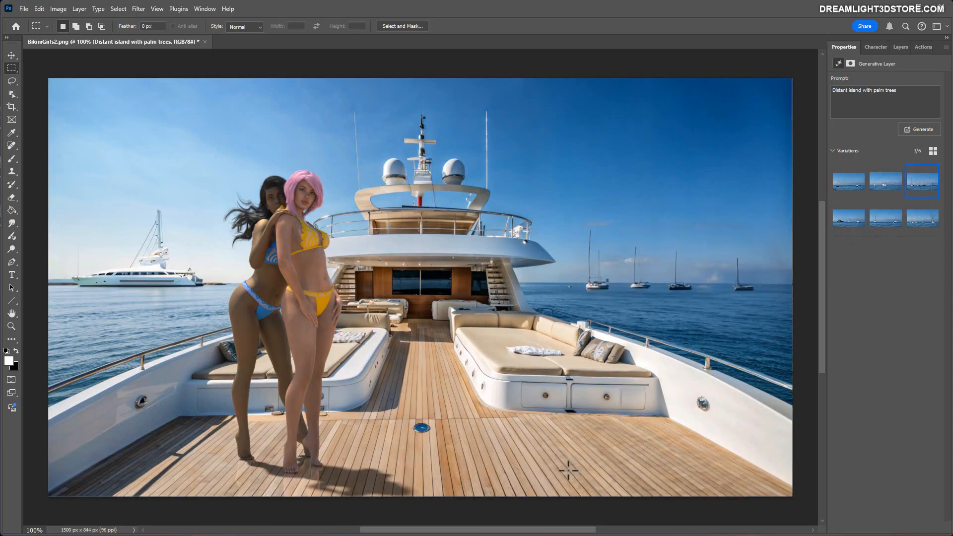
pyautogui.click(900, 46)
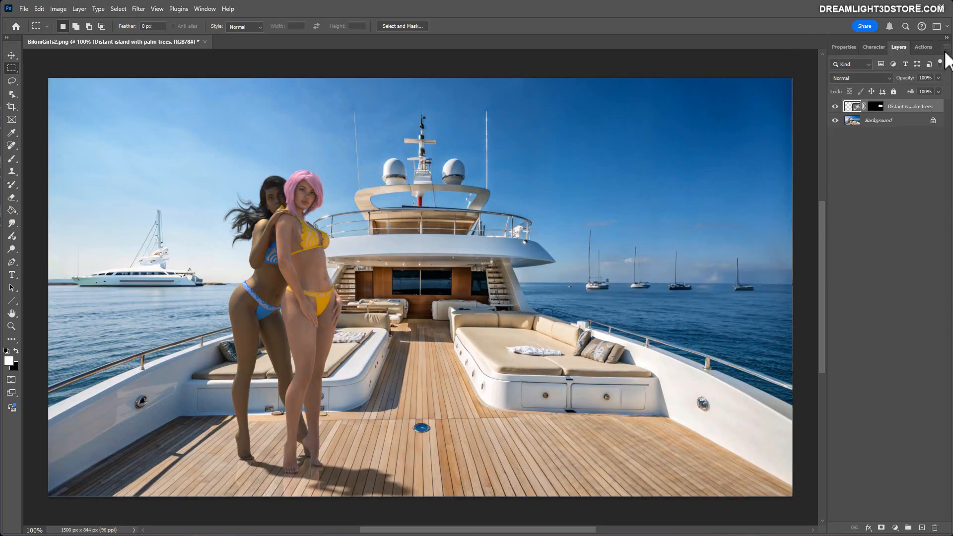
pyautogui.hotkey('ctrl', 'e')
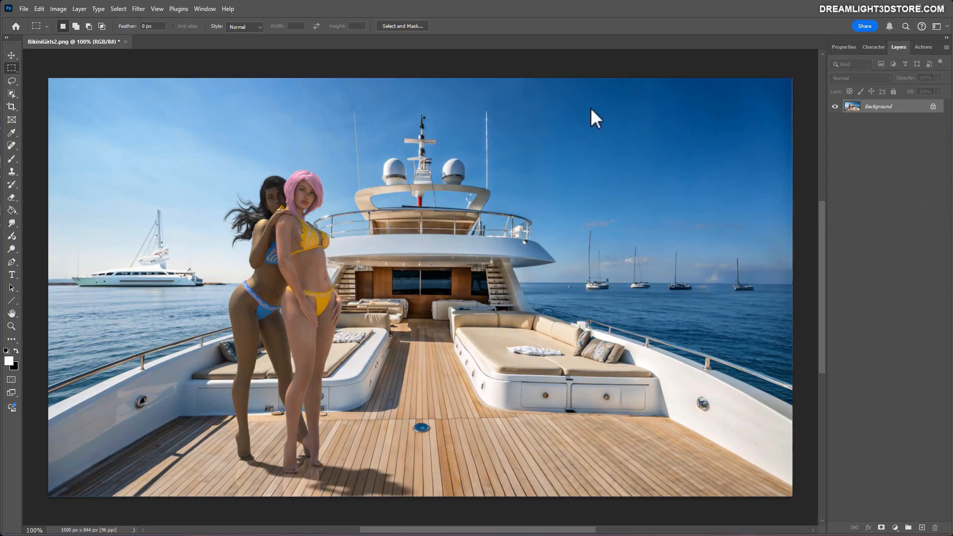
pyautogui.moveTo(519, 96); pyautogui.dragTo(749, 219)
pyautogui.rightClick(638, 158)
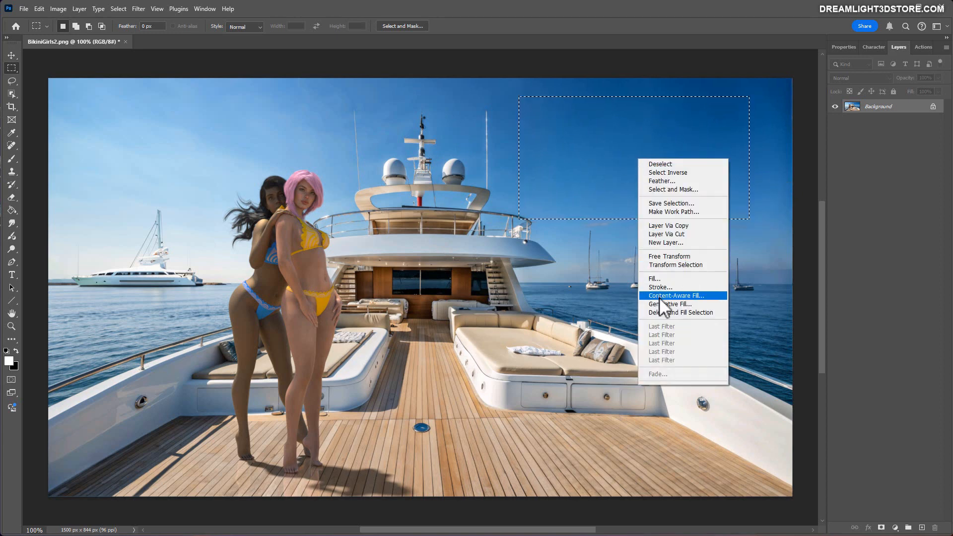
pyautogui.click(594, 224)
pyautogui.click(509, 163)
# Select the open sky above the sailboats and generatively fill it with "Add distant seagulls in the sky".
pyautogui.moveTo(516, 100); pyautogui.dragTo(731, 211)
pyautogui.rightClick(614, 158)
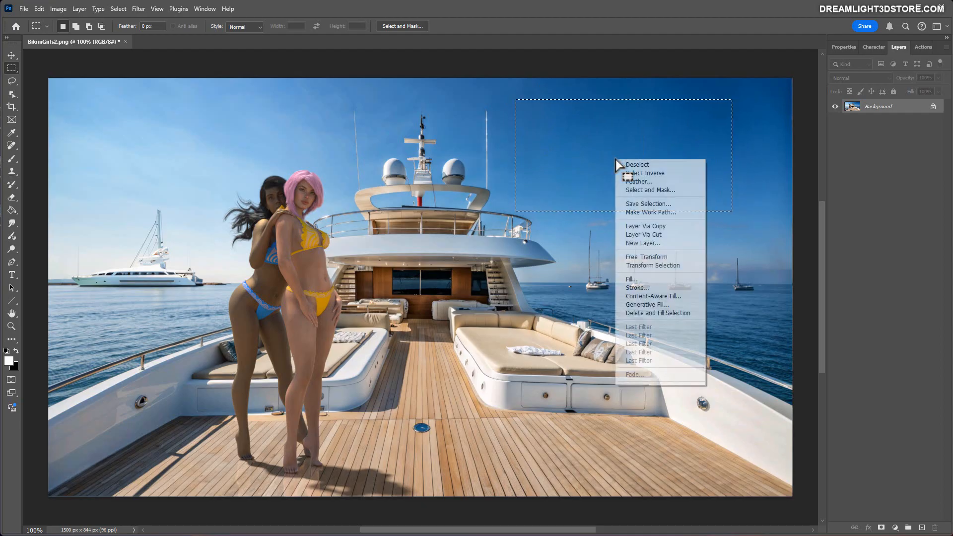
pyautogui.click(648, 304)
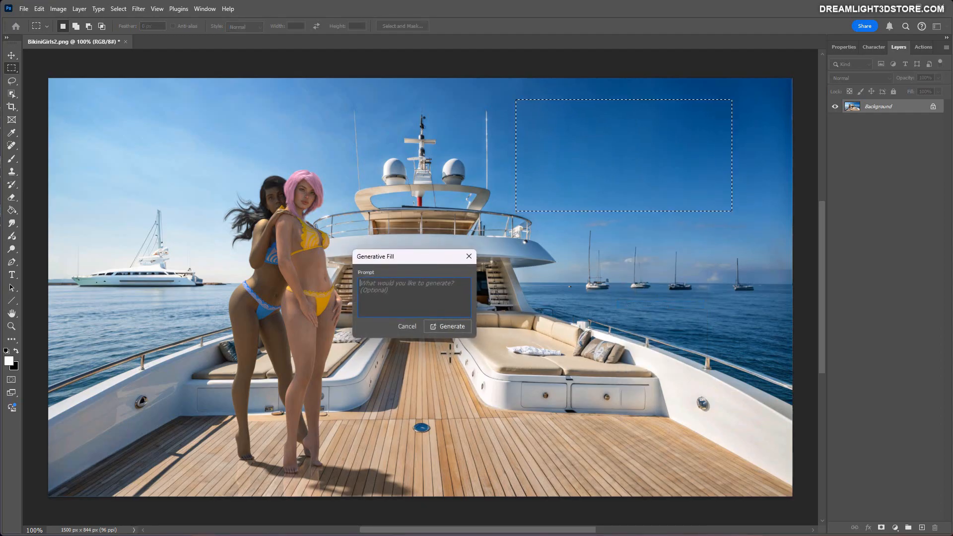
pyautogui.write('Add seagulls in the sky')
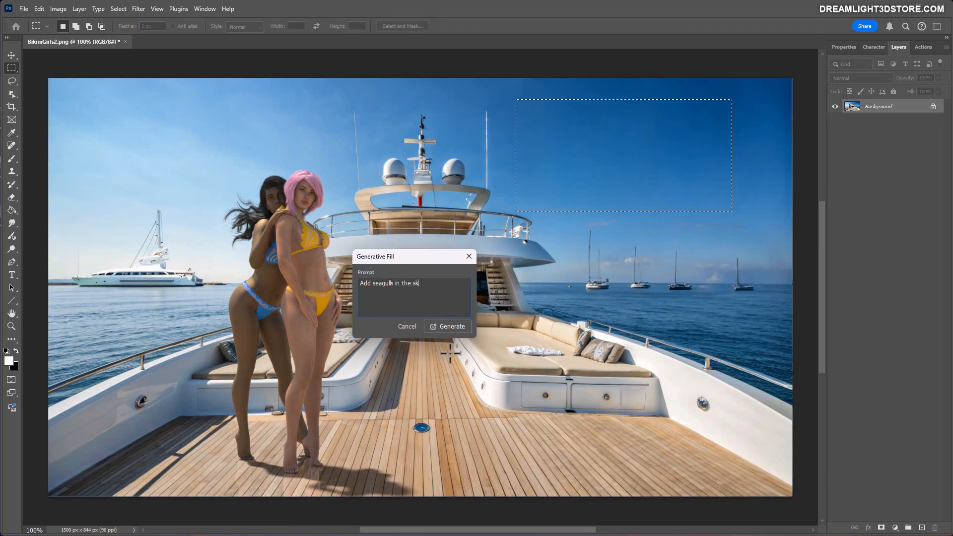
pyautogui.press('Left')
pyautogui.press('Left')
pyautogui.press('Left')
pyautogui.press('Left')
pyautogui.press('Left')
pyautogui.press('Left')
pyautogui.press('Left')
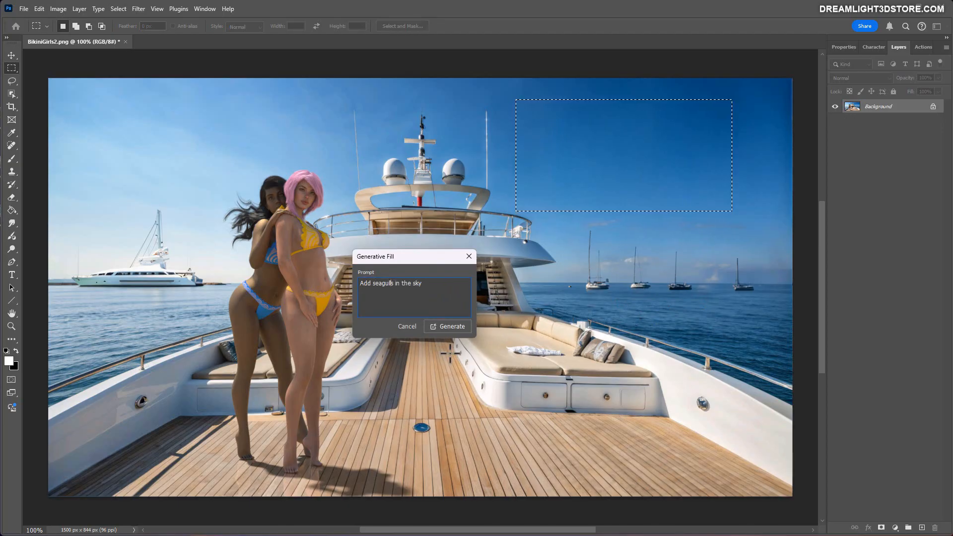
pyautogui.write('distant')
pyautogui.click(439, 326)
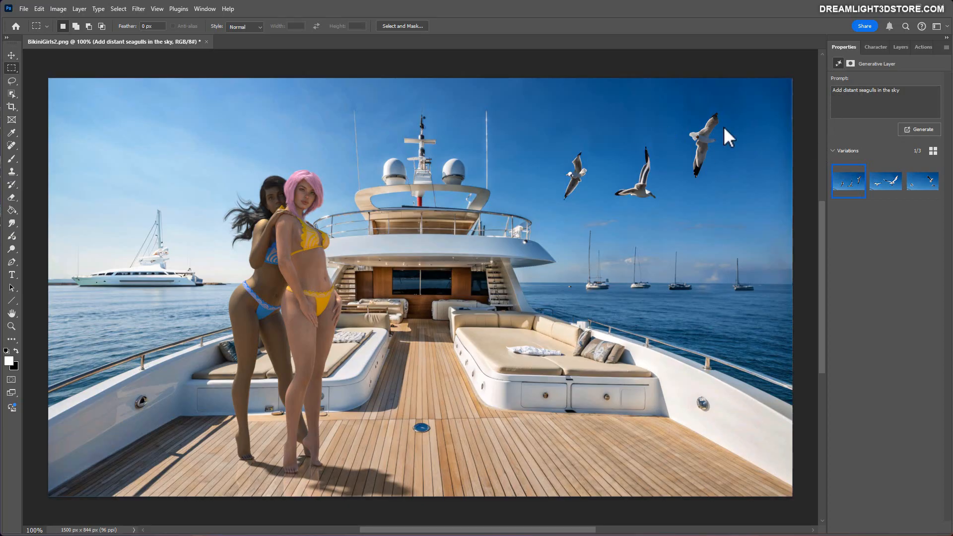
# Compare the three seagull variations and generate another set from the same prompt.
pyautogui.click(888, 181)
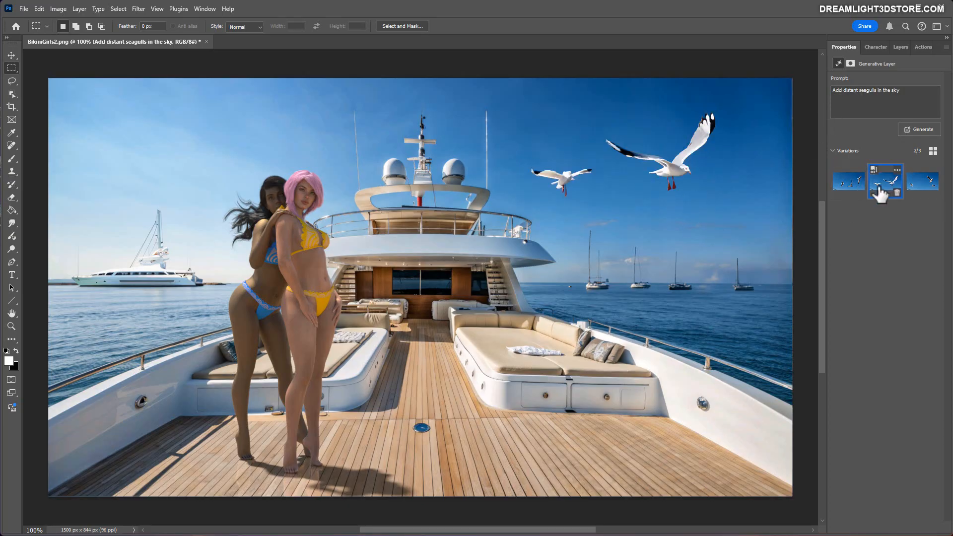
pyautogui.click(922, 183)
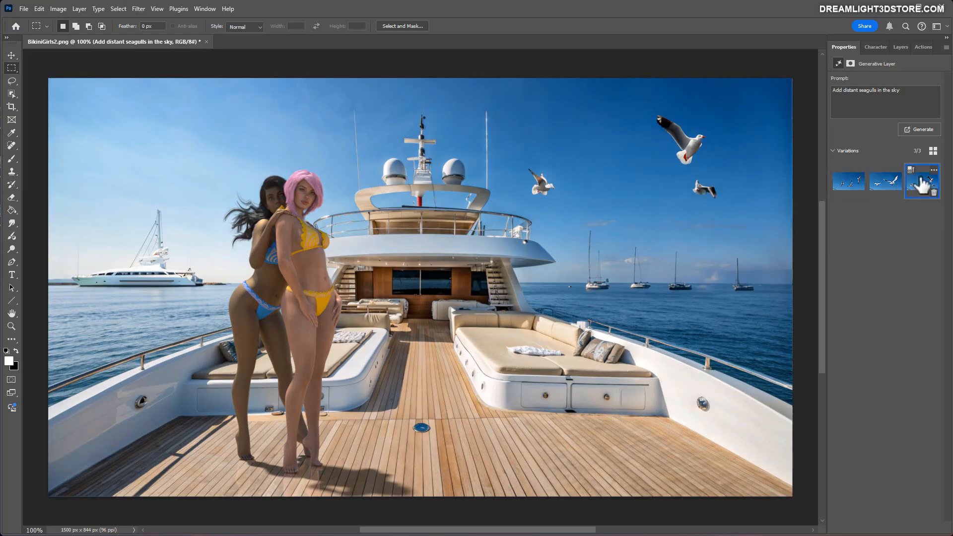
pyautogui.click(884, 182)
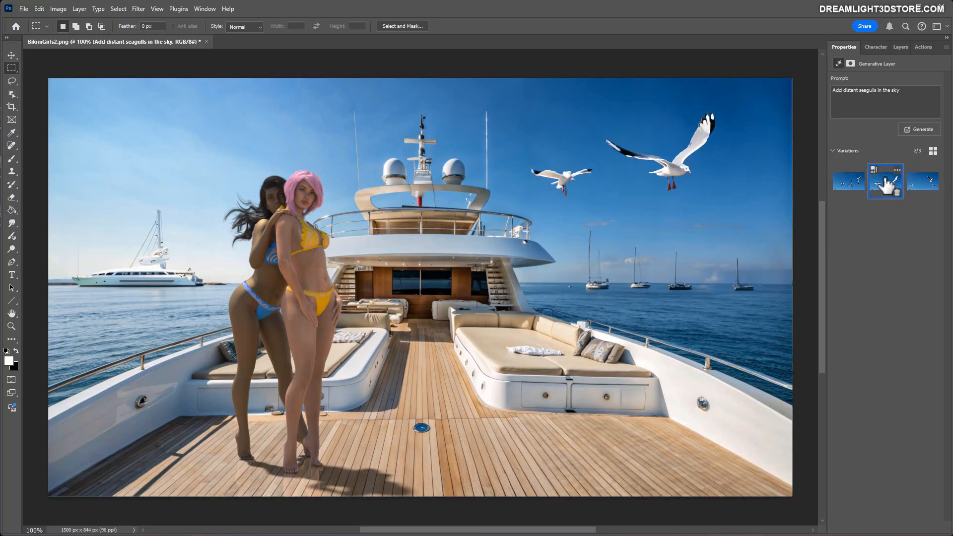
pyautogui.click(847, 191)
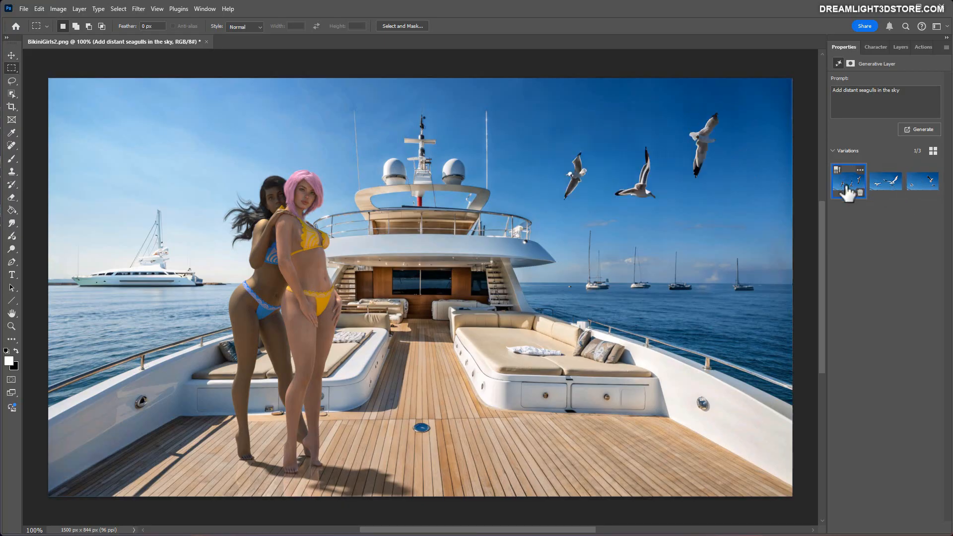
pyautogui.click(881, 187)
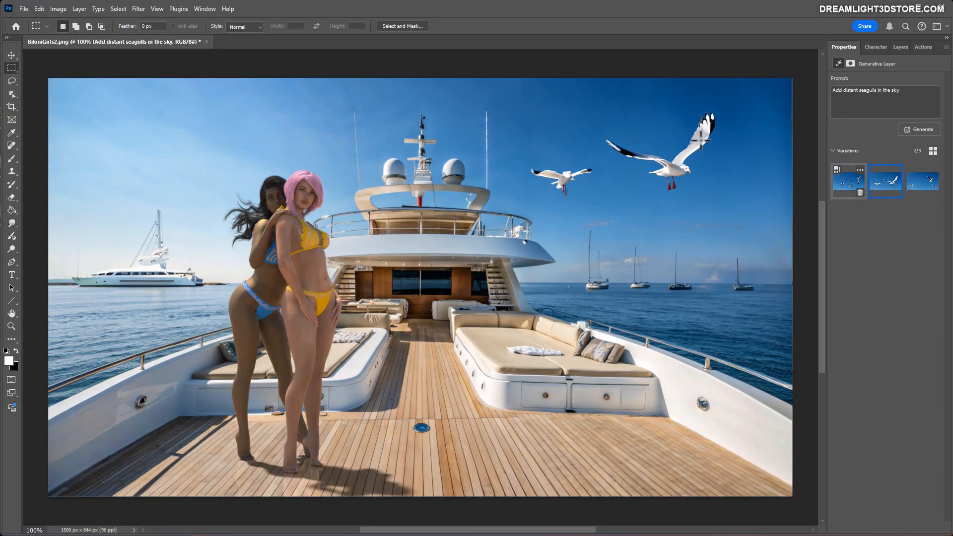
pyautogui.click(924, 130)
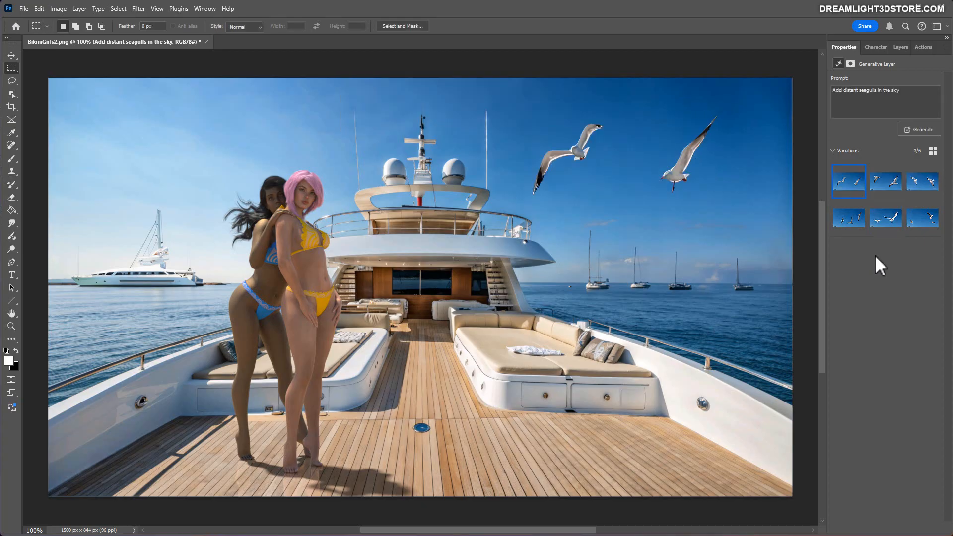
# Compare the new seagull variations, choose the second one, and merge the generated layer into the background.
pyautogui.click(882, 194)
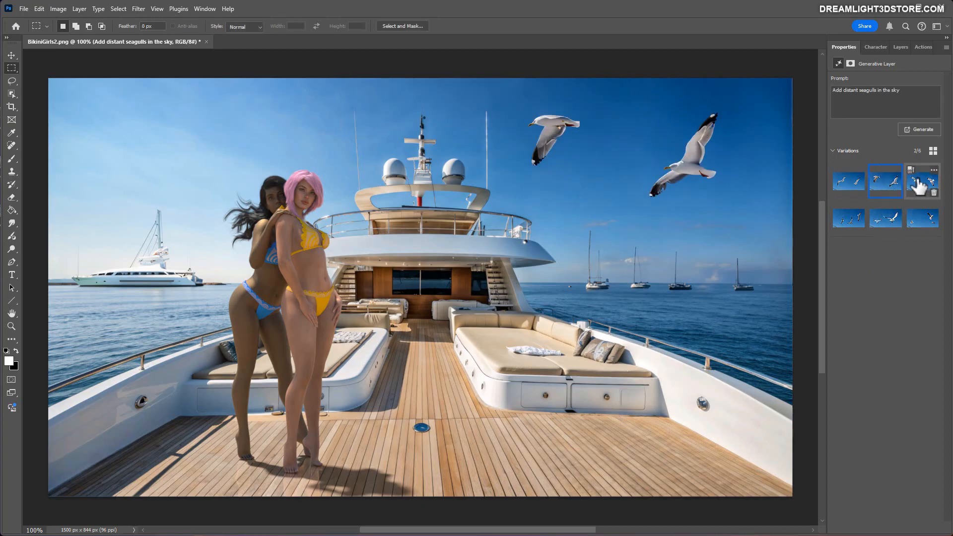
pyautogui.click(919, 184)
pyautogui.click(890, 188)
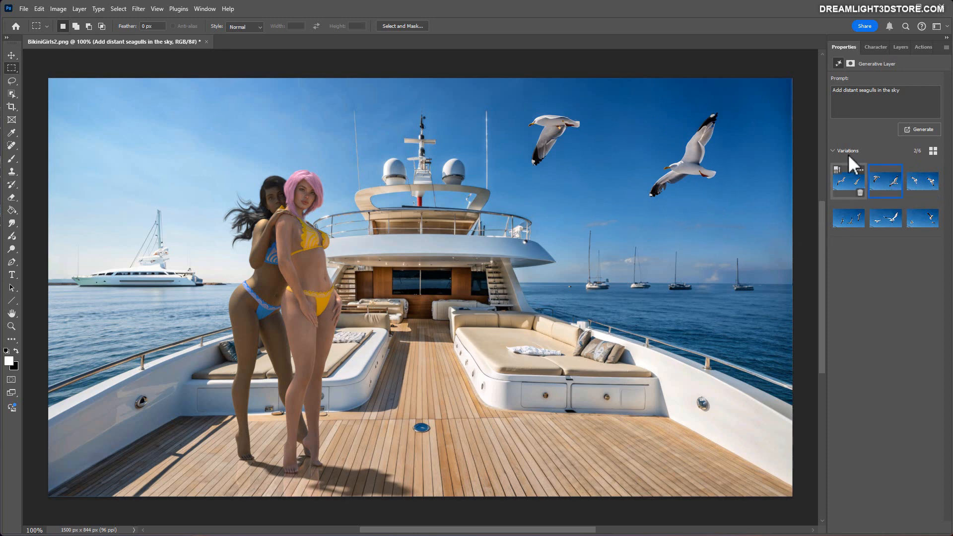
pyautogui.click(899, 47)
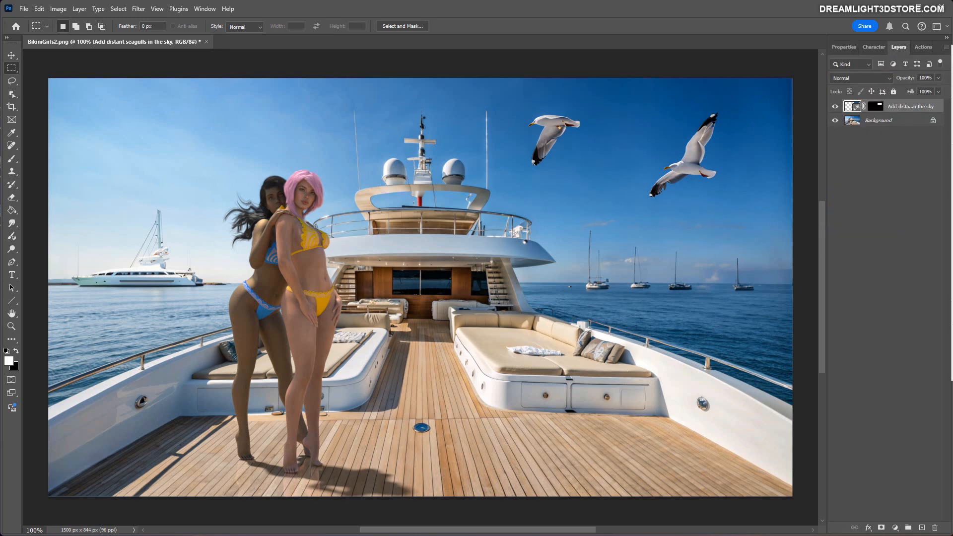
pyautogui.hotkey('ctrl', 'e')
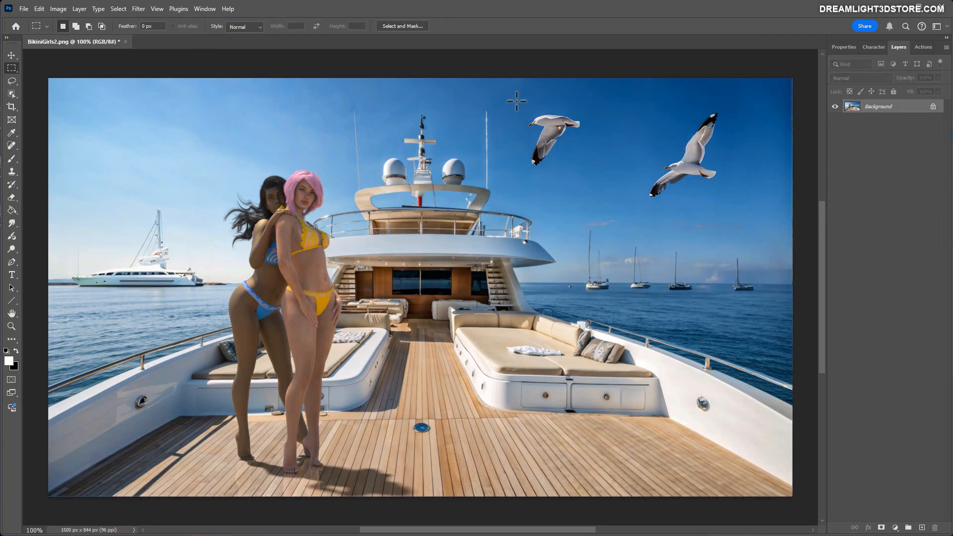
# Copy the seagull nearest the yacht's mast onto its own layer and scale the copy down to about a third.
pyautogui.moveTo(516, 100); pyautogui.dragTo(604, 180)
pyautogui.hotkey('ctrl', 'j')
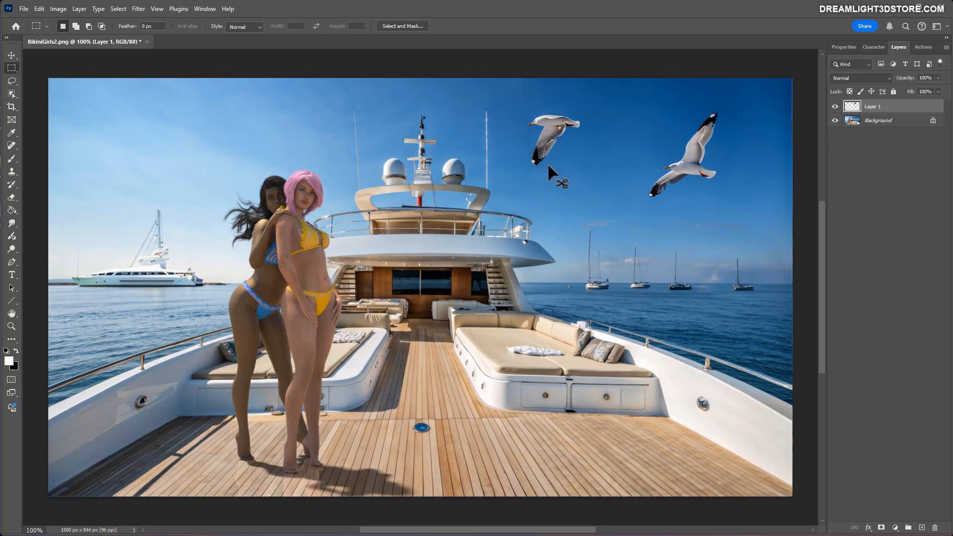
pyautogui.click(39, 9)
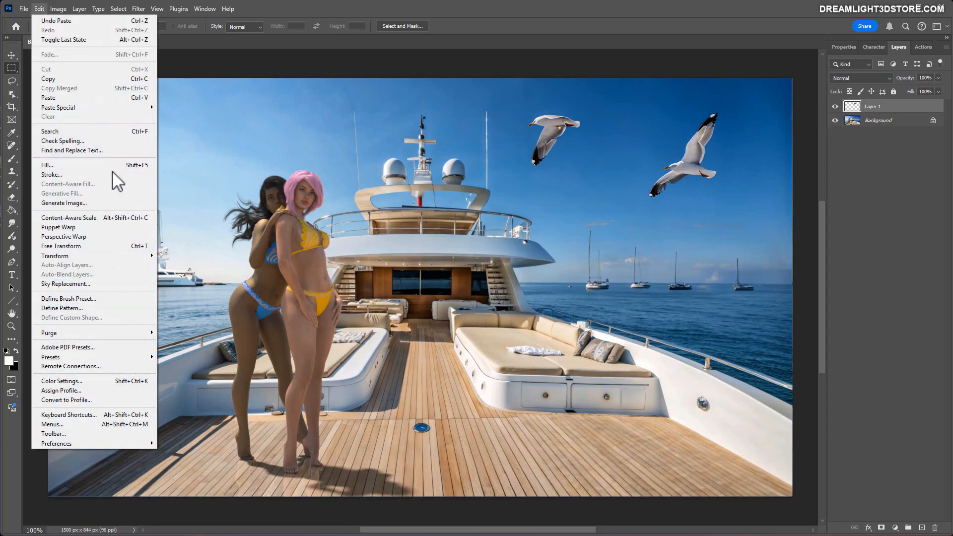
pyautogui.moveTo(89, 256)
pyautogui.click(187, 266)
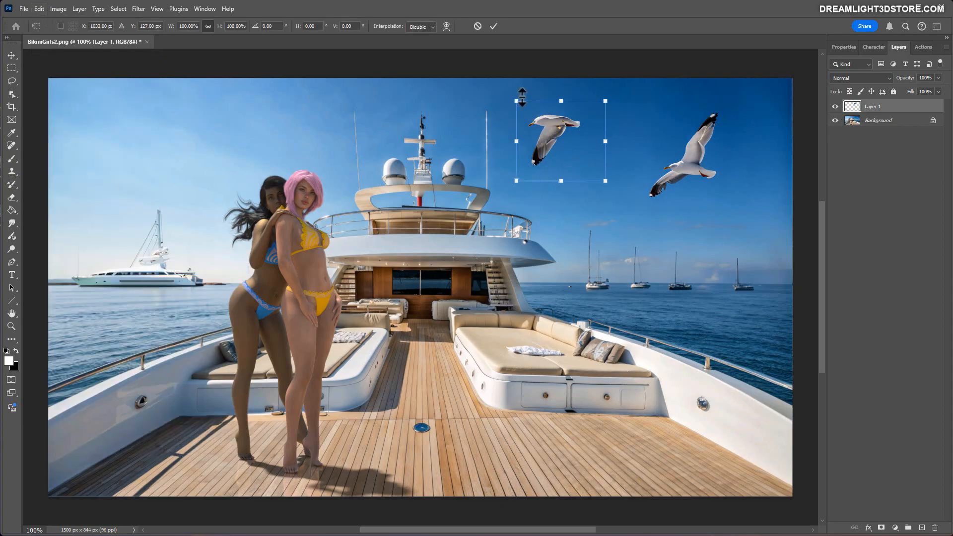
pyautogui.moveTo(515, 99); pyautogui.dragTo(573, 152)
pyautogui.press('Return')
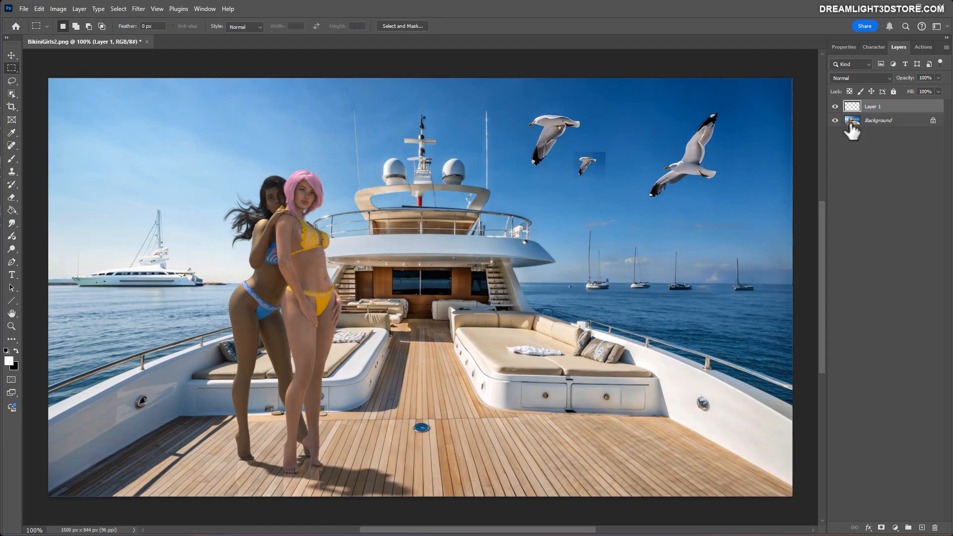
# Hide the small copy, remove the original seagull from the Background layer with a Content-Aware fill, and show the copy again.
pyautogui.click(835, 107)
pyautogui.moveTo(519, 104); pyautogui.dragTo(595, 177)
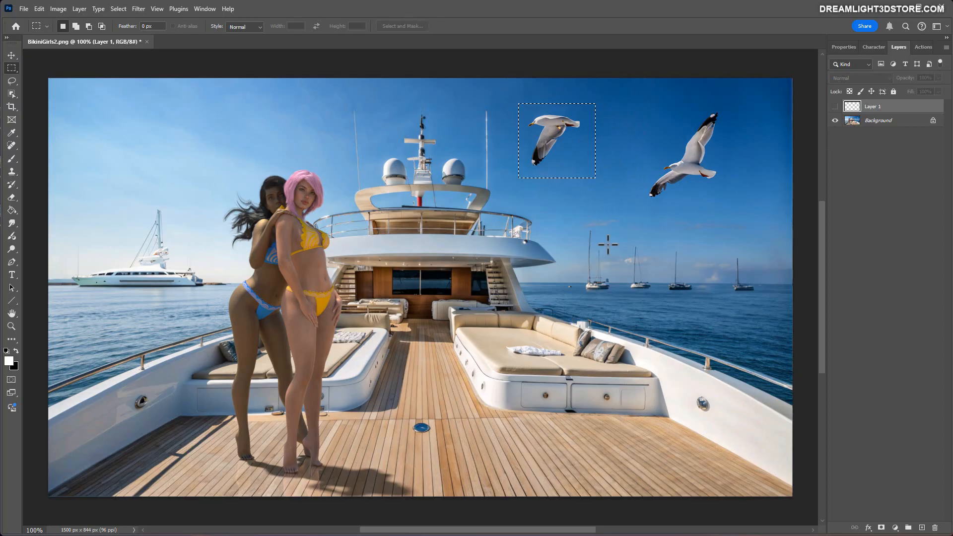
pyautogui.press('shift')
pyautogui.click(852, 122)
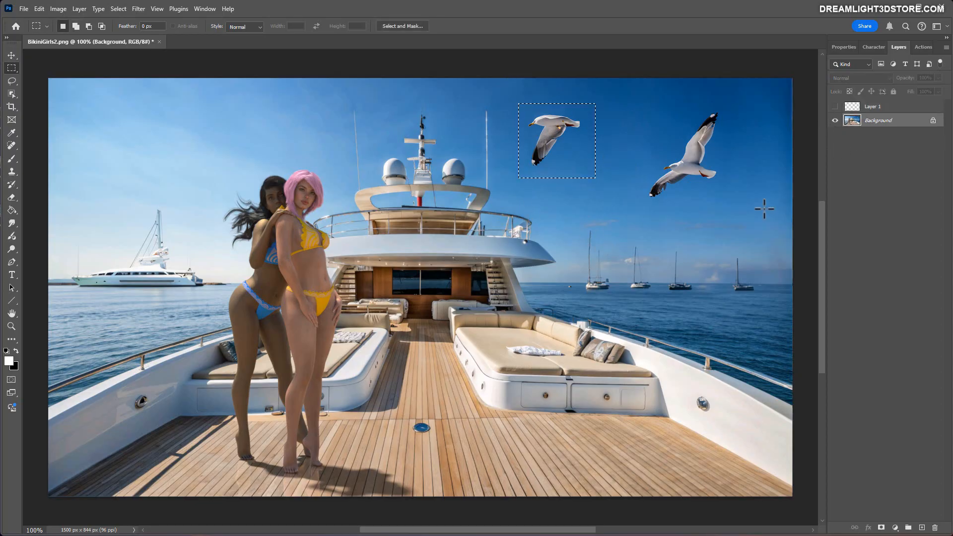
pyautogui.hotkey('shift', 'F5')
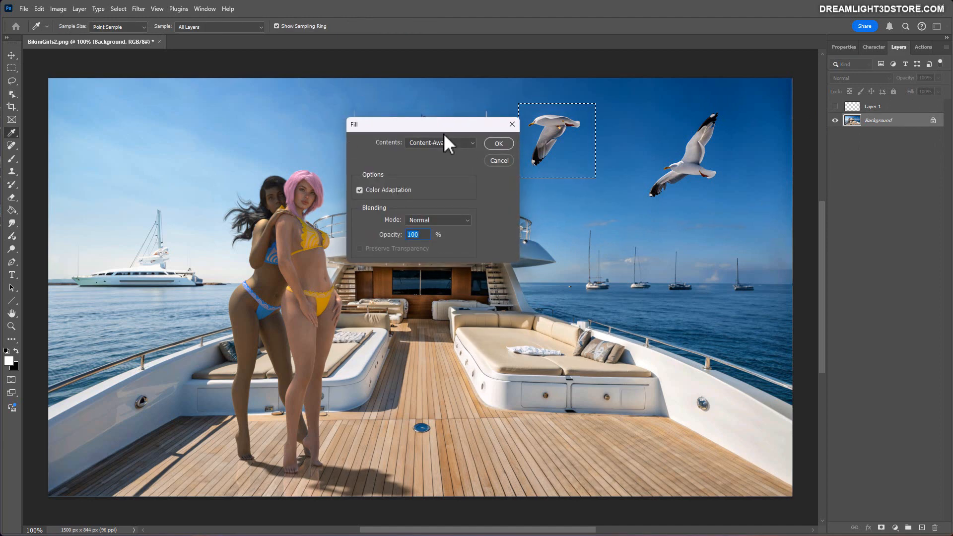
pyautogui.press('Return')
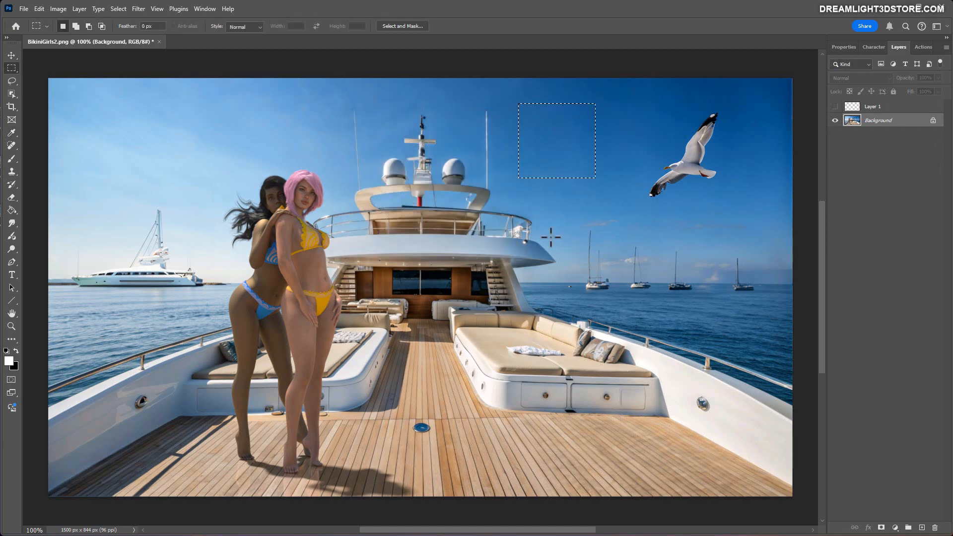
pyautogui.click(834, 107)
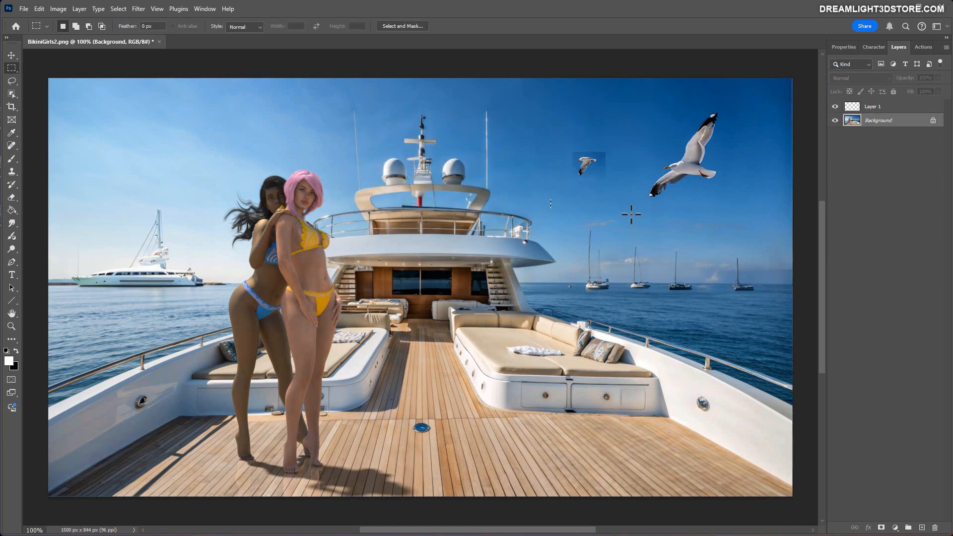
# Add a layer mask to Layer 1, which holds the small seagull.
pyautogui.hotkey('ctrl', '+')
pyautogui.hotkey('ctrl', '+')
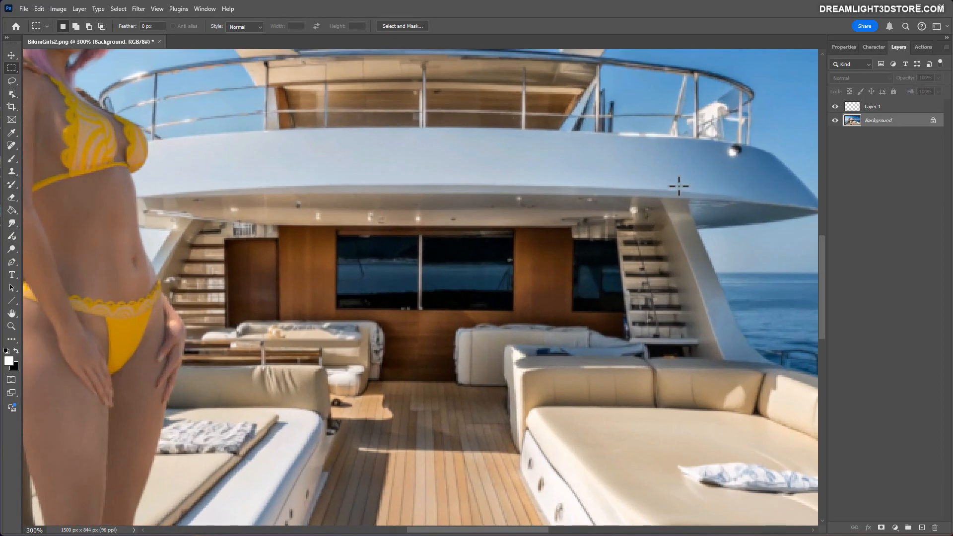
pyautogui.moveTo(823, 239); pyautogui.dragTo(822, 161)
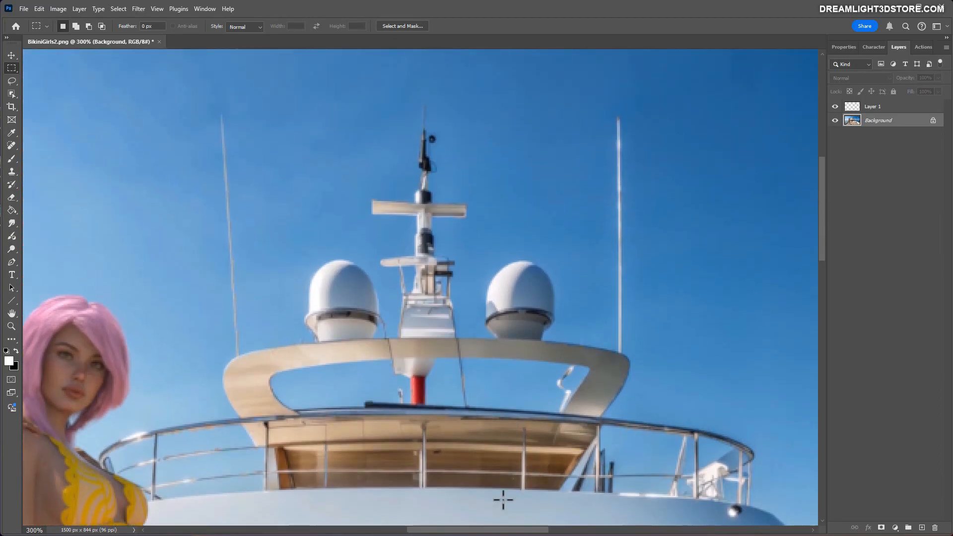
pyautogui.moveTo(495, 531); pyautogui.dragTo(582, 531)
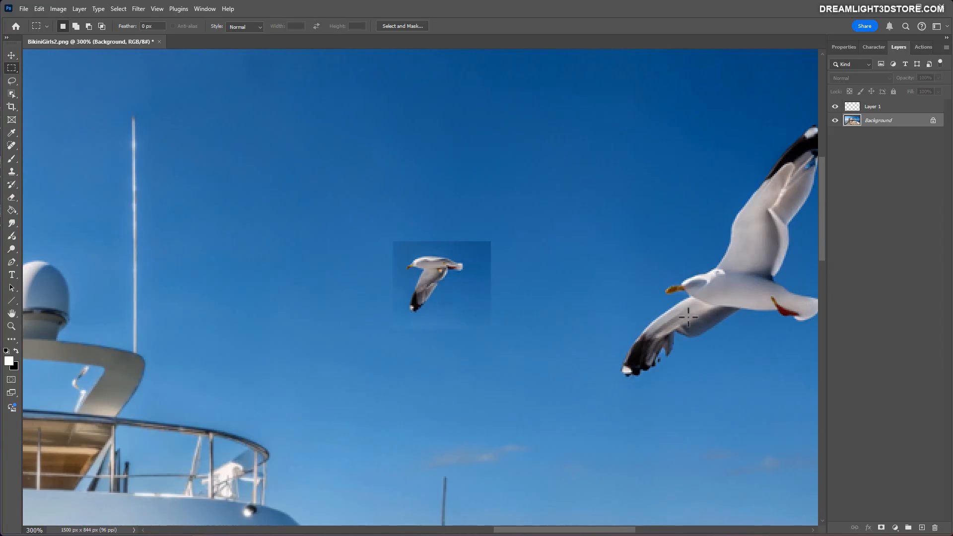
pyautogui.click(852, 107)
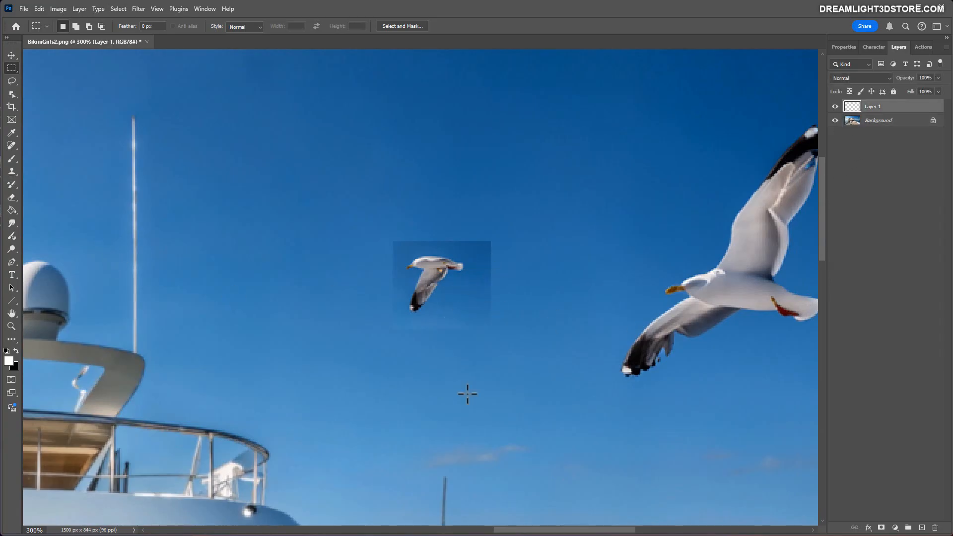
pyautogui.click(881, 528)
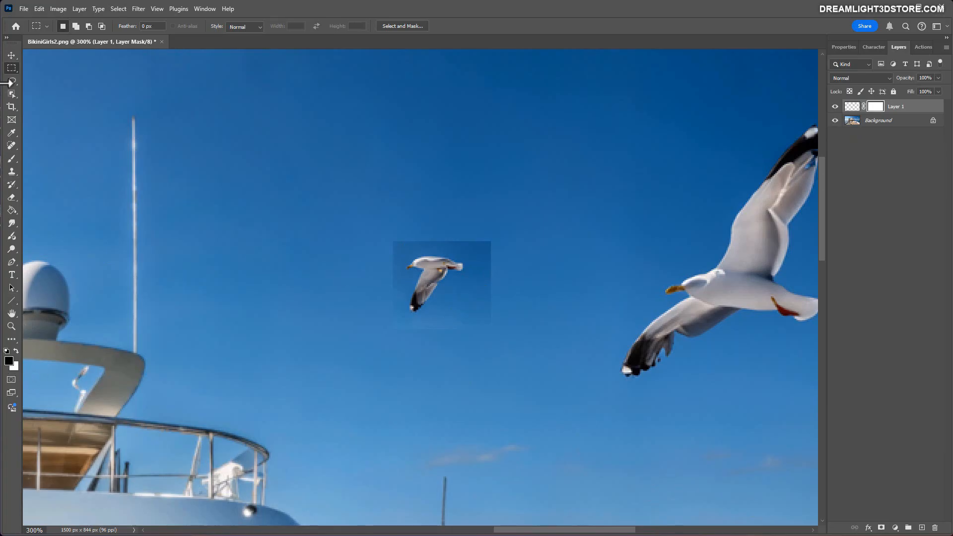
# Paint black on the mask with a soft 40 px brush to hide the sky patch around the small seagull.
pyautogui.click(11, 131)
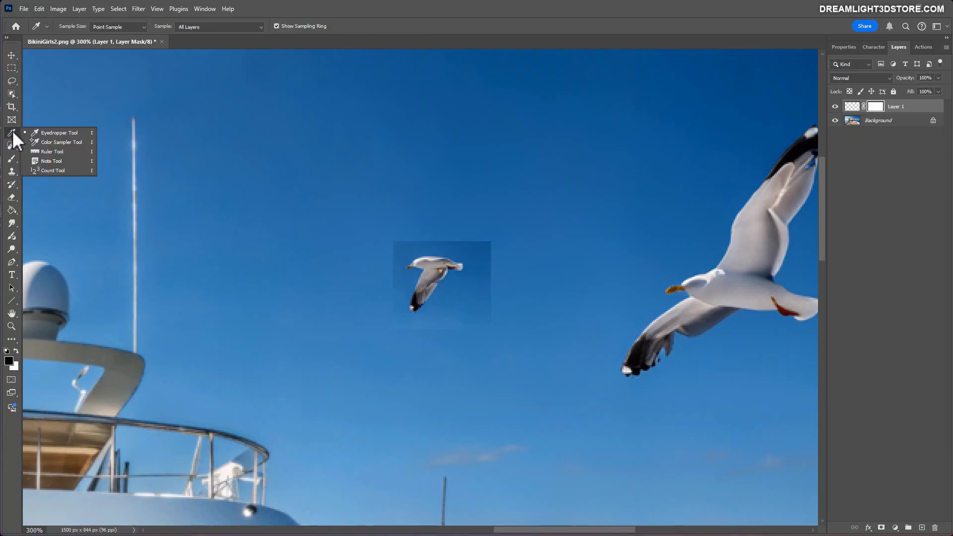
pyautogui.click(13, 158)
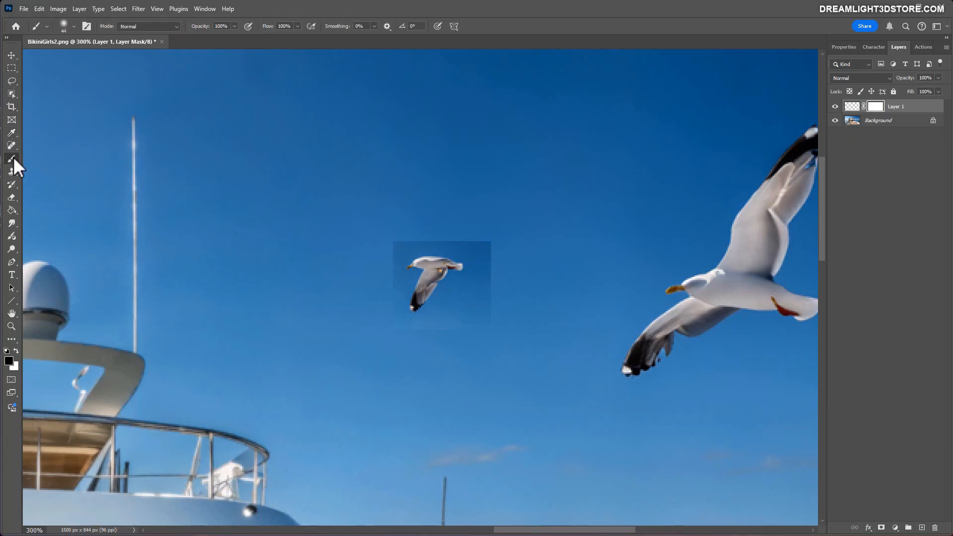
pyautogui.click(74, 27)
pyautogui.moveTo(73, 58); pyautogui.dragTo(70, 58)
pyautogui.moveTo(488, 312)
pyautogui.mouseDown()
pyautogui.moveTo(510, 261)
pyautogui.moveTo(493, 238)
pyautogui.moveTo(482, 225)
pyautogui.moveTo(418, 221)
pyautogui.moveTo(468, 223)
pyautogui.moveTo(485, 243)
pyautogui.moveTo(480, 300)
pyautogui.moveTo(411, 354)
pyautogui.moveTo(384, 336)
pyautogui.moveTo(380, 268)
pyautogui.moveTo(394, 231)
pyautogui.moveTo(384, 235)
pyautogui.moveTo(375, 276)
pyautogui.moveTo(400, 336)
pyautogui.moveTo(457, 317)
pyautogui.moveTo(470, 232)
pyautogui.mouseUp()
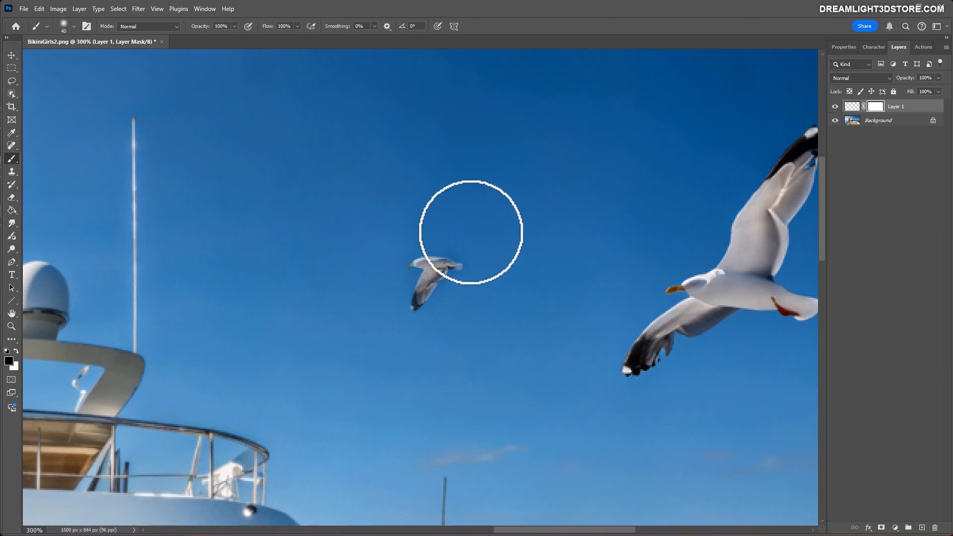
pyautogui.hotkey('ctrl', '1')
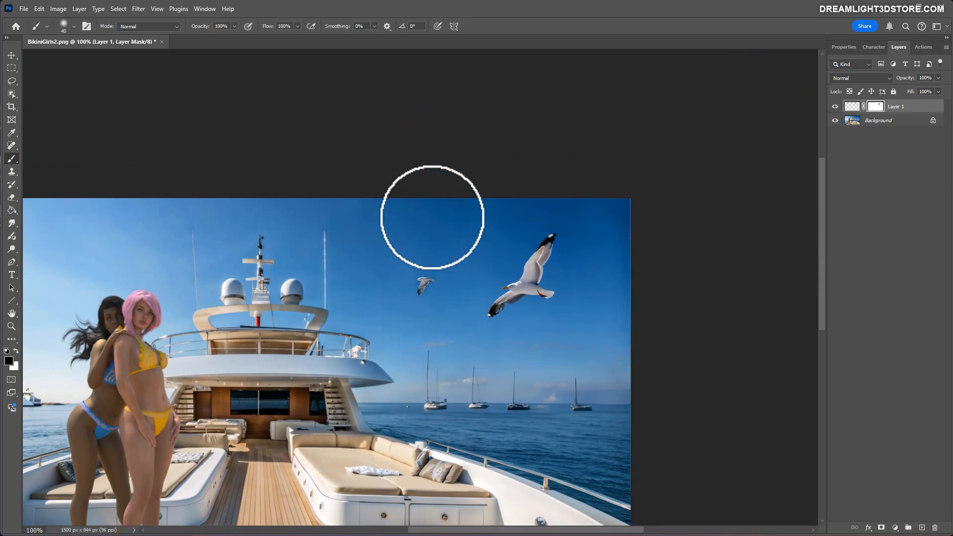
pyautogui.hotkey('ctrl', '+')
pyautogui.hotkey('ctrl', '+')
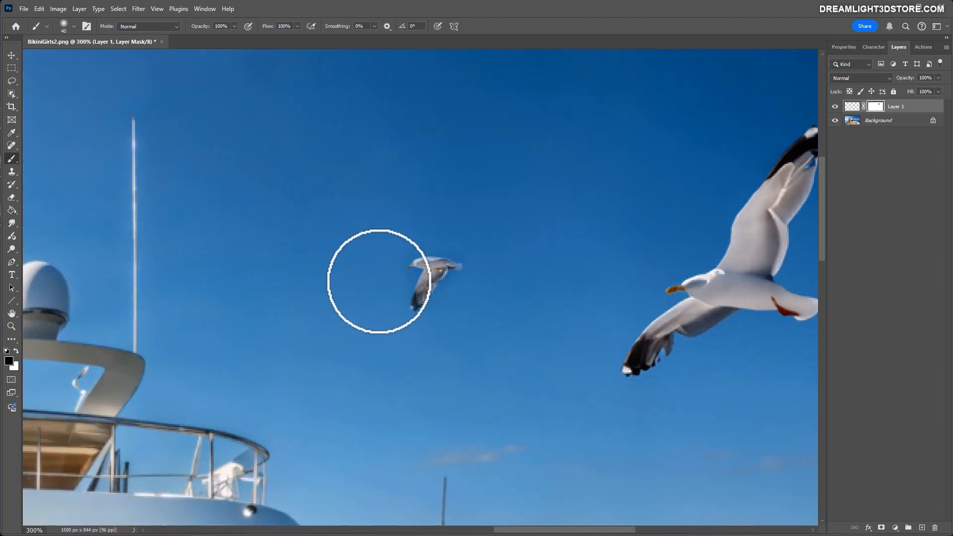
# Reduce the soft brush to 17 px and paint black on Layer 1's mask to hide the remaining fringe around the small seagull.
pyautogui.click(39, 9)
pyautogui.click(38, 21)
pyautogui.click(73, 27)
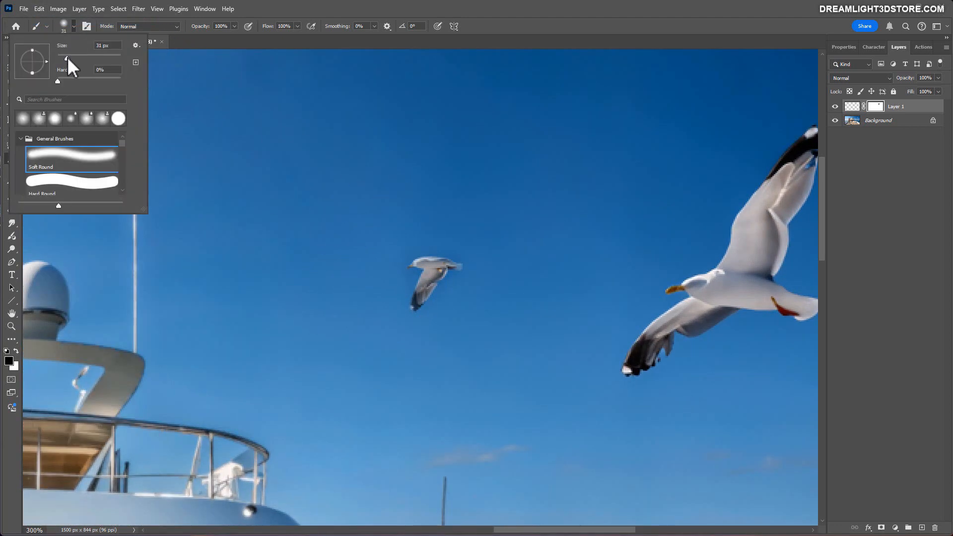
pyautogui.moveTo(67, 58); pyautogui.dragTo(66, 58)
pyautogui.click(394, 274)
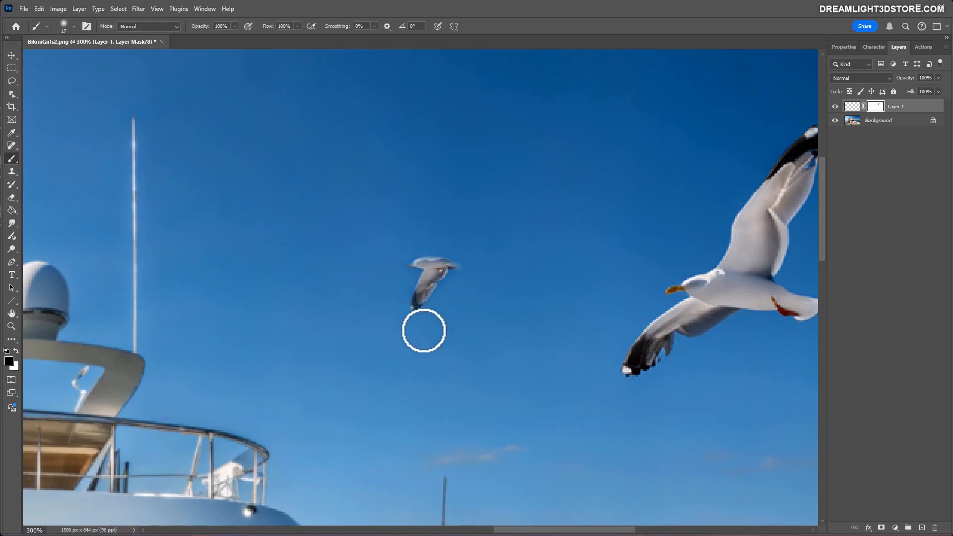
# Select the large seagull on the Background layer with the Object Selection tool, copy it to its own layer, and hide that copy.
pyautogui.hotkey('ctrl', '-')
pyautogui.hotkey('ctrl', '-')
pyautogui.hotkey('ctrl', '-')
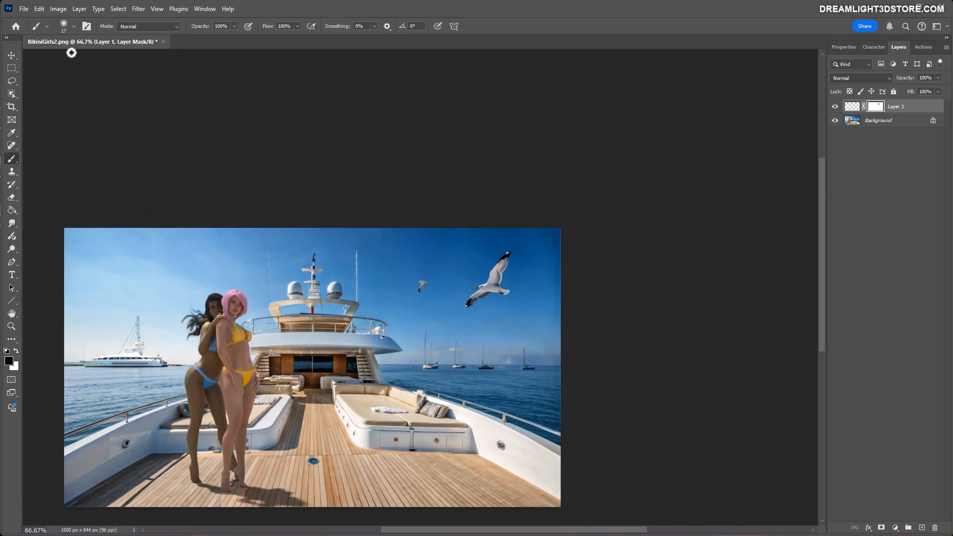
pyautogui.click(12, 69)
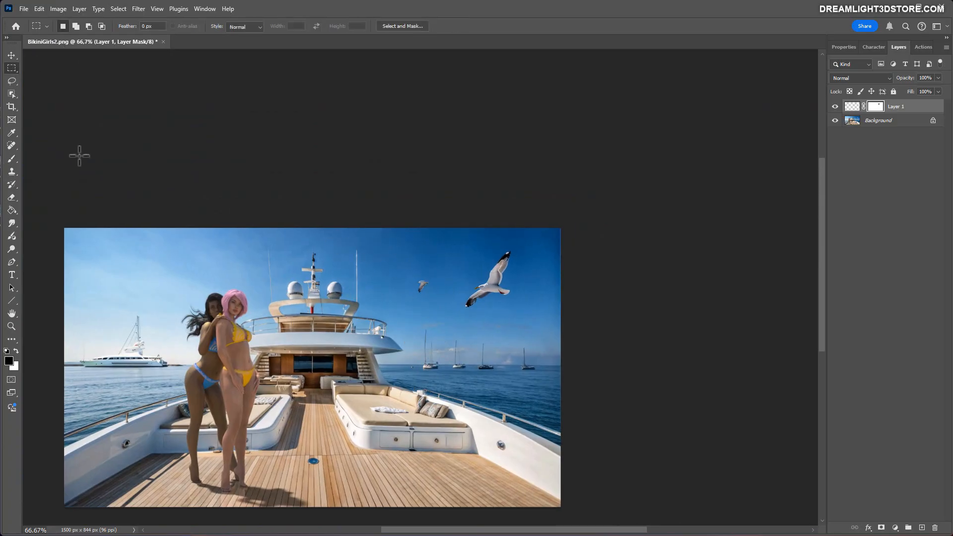
pyautogui.click(11, 94)
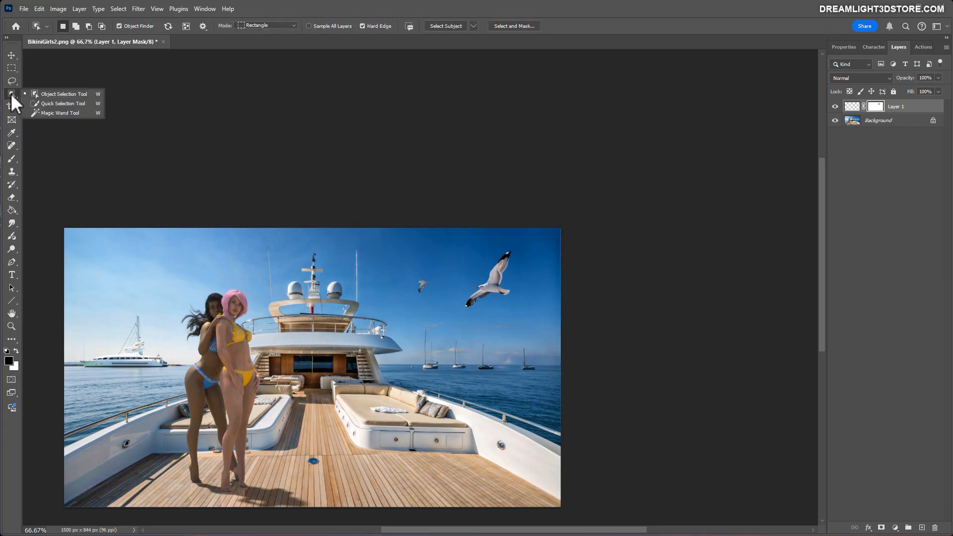
pyautogui.click(48, 94)
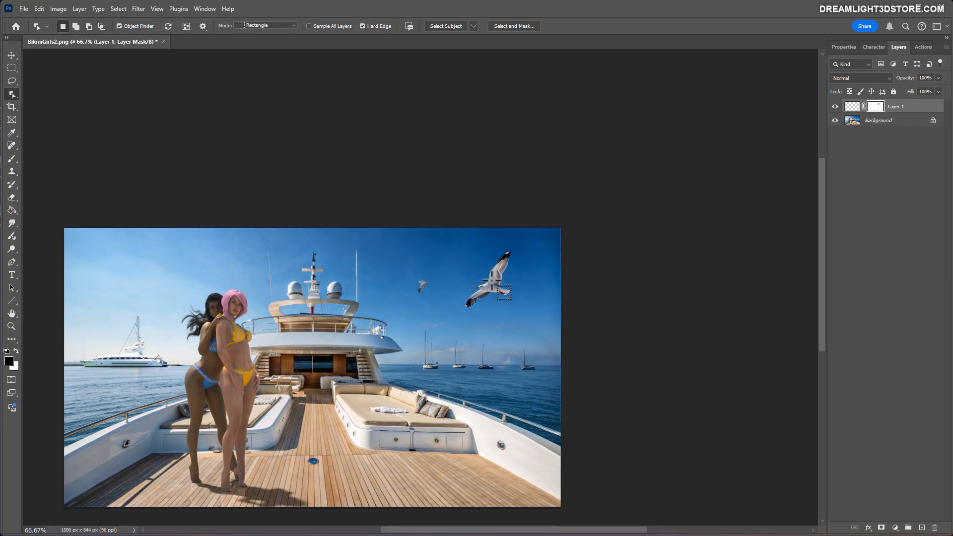
pyautogui.click(853, 120)
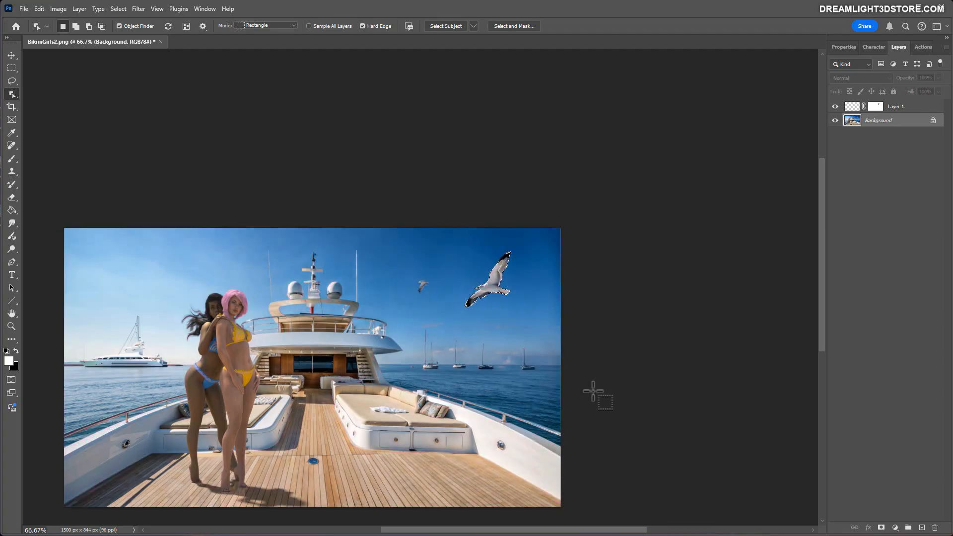
pyautogui.hotkey('ctrl', 'shift', 'alt', 'n')
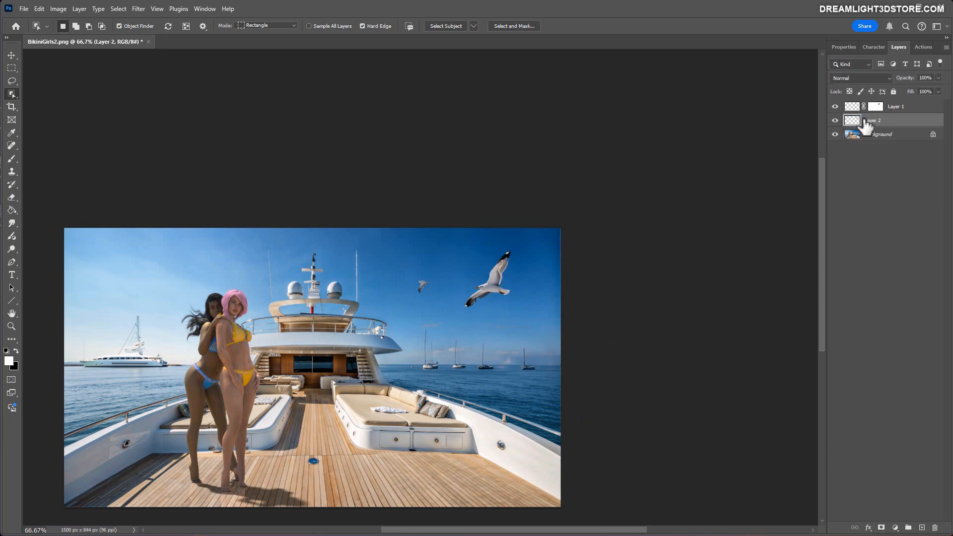
pyautogui.click(12, 68)
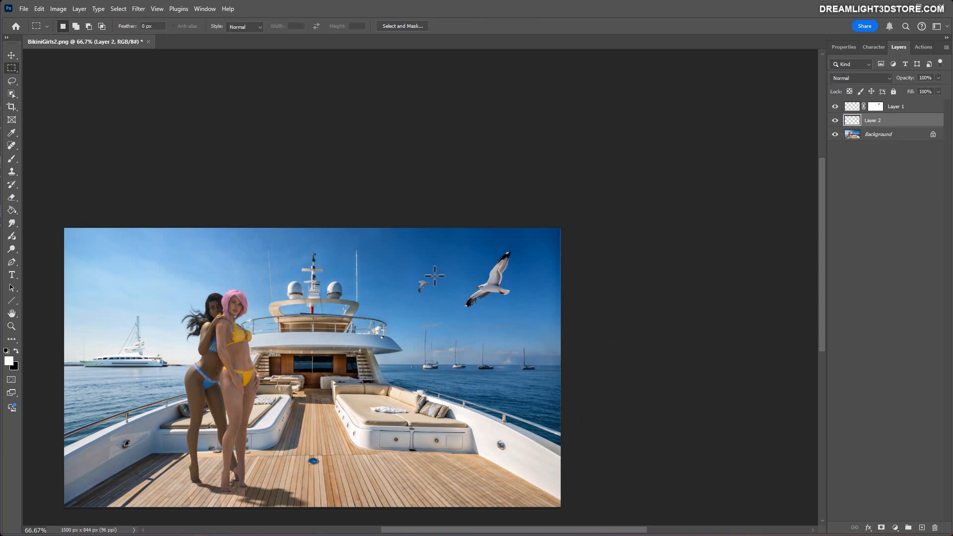
pyautogui.moveTo(464, 291)
pyautogui.mouseDown()
pyautogui.moveTo(474, 292)
pyautogui.moveTo(440, 262)
pyautogui.moveTo(439, 322)
pyautogui.moveTo(459, 317)
pyautogui.moveTo(453, 296)
pyautogui.mouseUp()
pyautogui.click(834, 120)
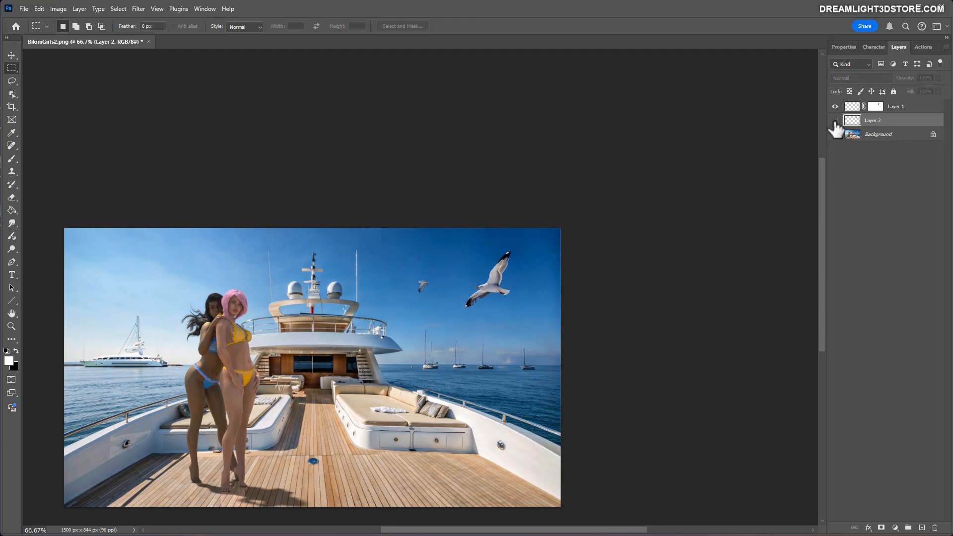
# Switch the small seagull's Layer 1 off and on, try a lower opacity on it, and restore it to 100%.
pyautogui.hotkey('ctrl', '1')
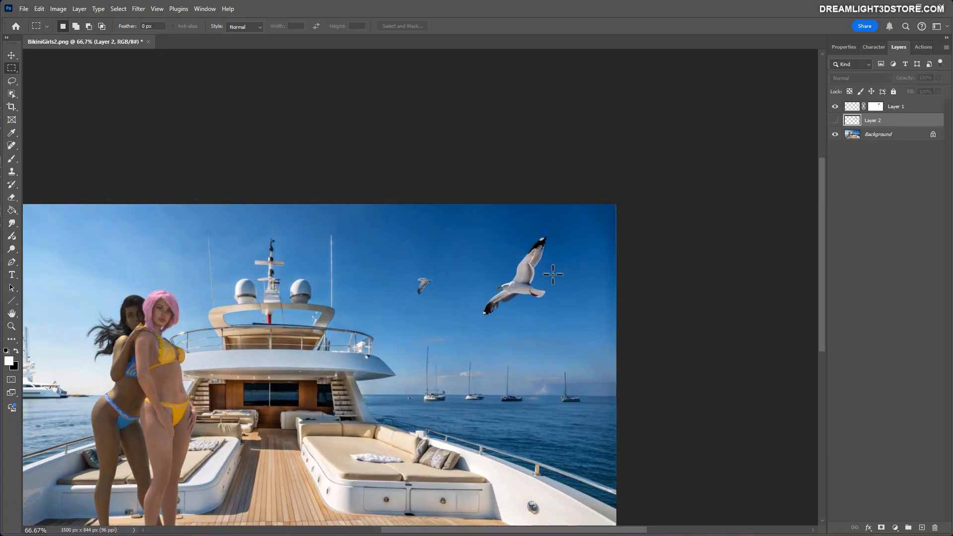
pyautogui.moveTo(822, 271); pyautogui.dragTo(809, 317)
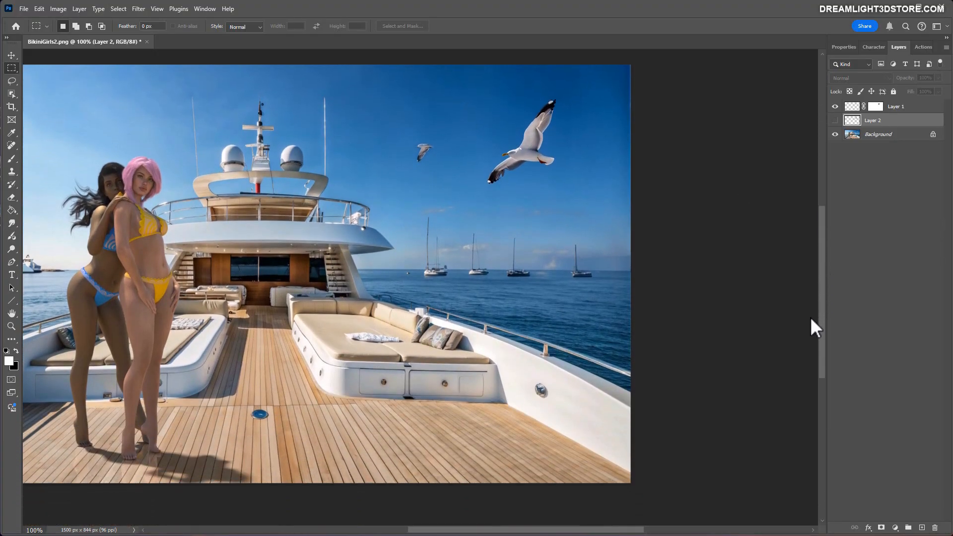
pyautogui.moveTo(417, 534); pyautogui.dragTo(372, 532)
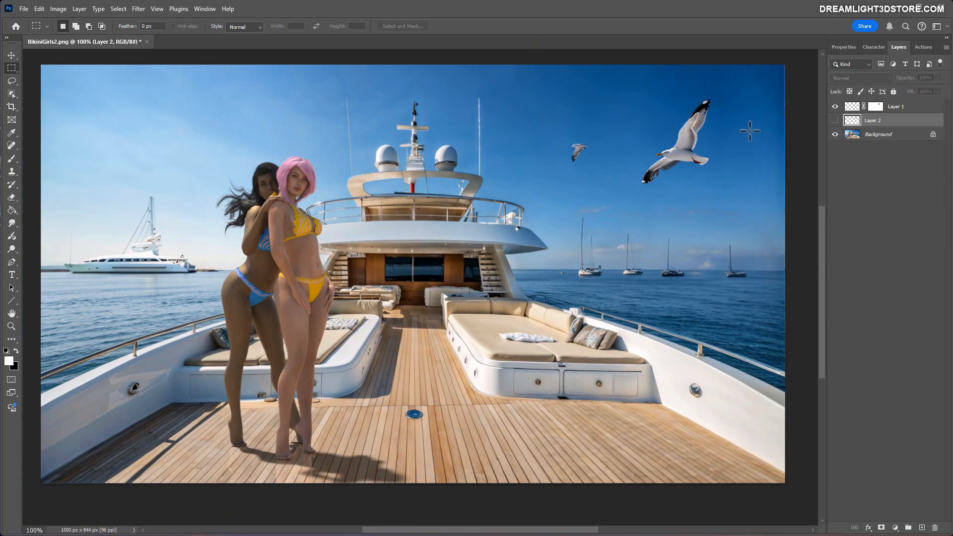
pyautogui.click(854, 108)
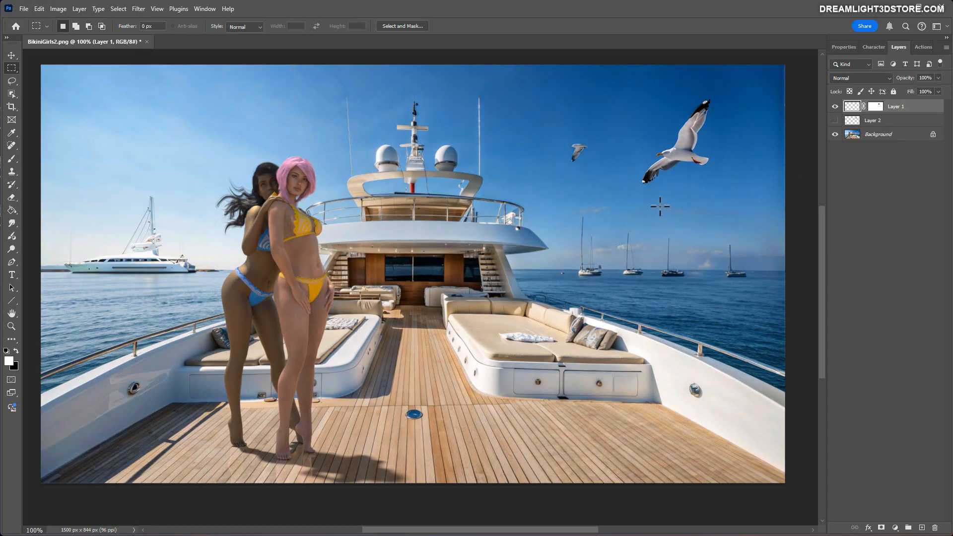
pyautogui.click(834, 106)
pyautogui.click(834, 106)
pyautogui.click(938, 78)
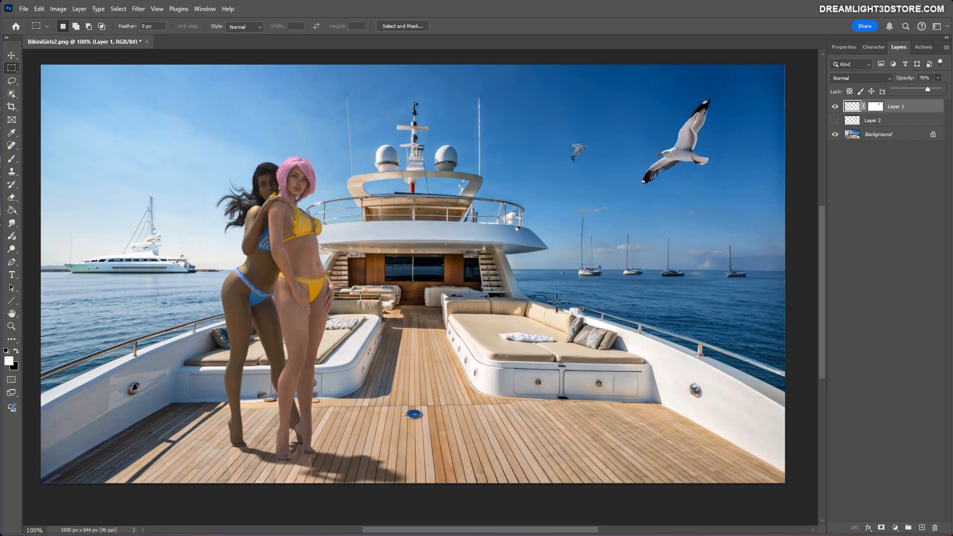
pyautogui.moveTo(928, 91); pyautogui.dragTo(945, 97)
pyautogui.moveTo(936, 89); pyautogui.dragTo(941, 89)
# Select the small seagull on Layer 1, apply a Motion Blur at 14° with a distance of 9 pixels, and clear the selection.
pyautogui.moveTo(560, 132); pyautogui.dragTo(599, 174)
pyautogui.click(139, 9)
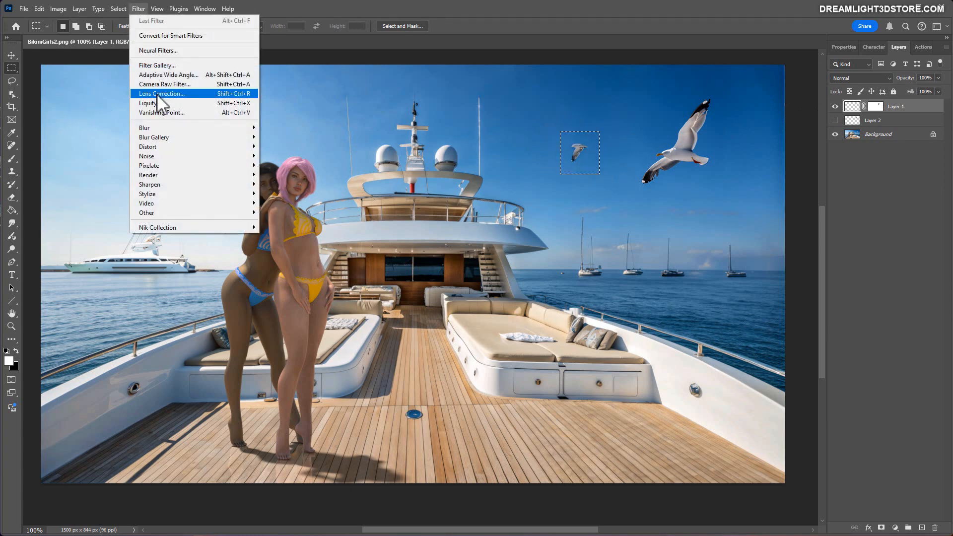
pyautogui.moveTo(150, 129)
pyautogui.click(274, 182)
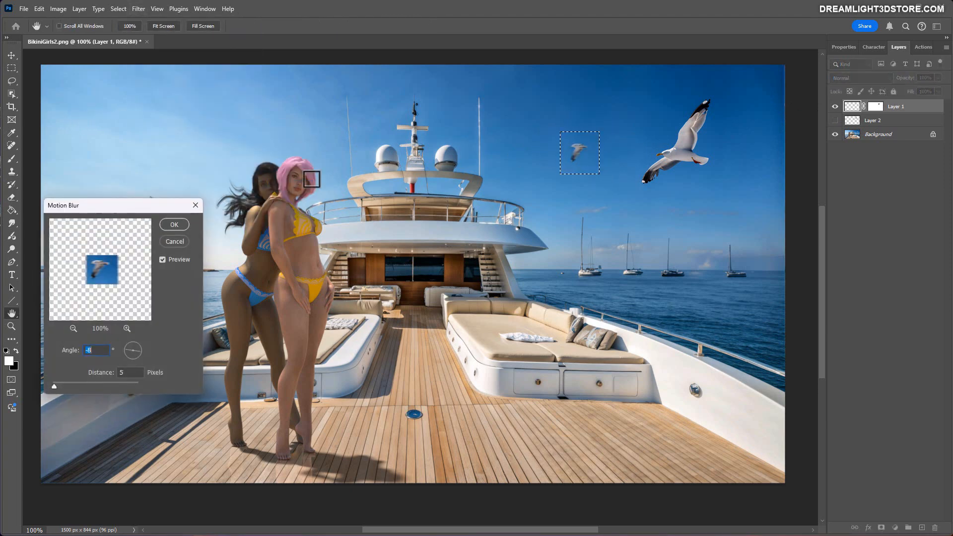
pyautogui.moveTo(141, 350)
pyautogui.mouseDown()
pyautogui.moveTo(130, 343)
pyautogui.moveTo(137, 349)
pyautogui.mouseUp()
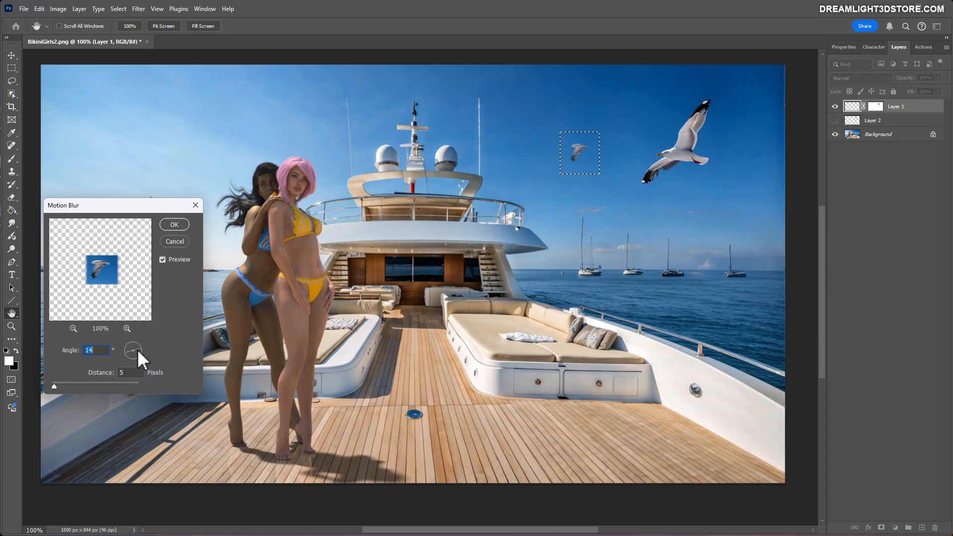
pyautogui.moveTo(55, 386); pyautogui.dragTo(56, 386)
pyautogui.click(171, 225)
pyautogui.press('m')
pyautogui.hotkey('ctrl', 'd')
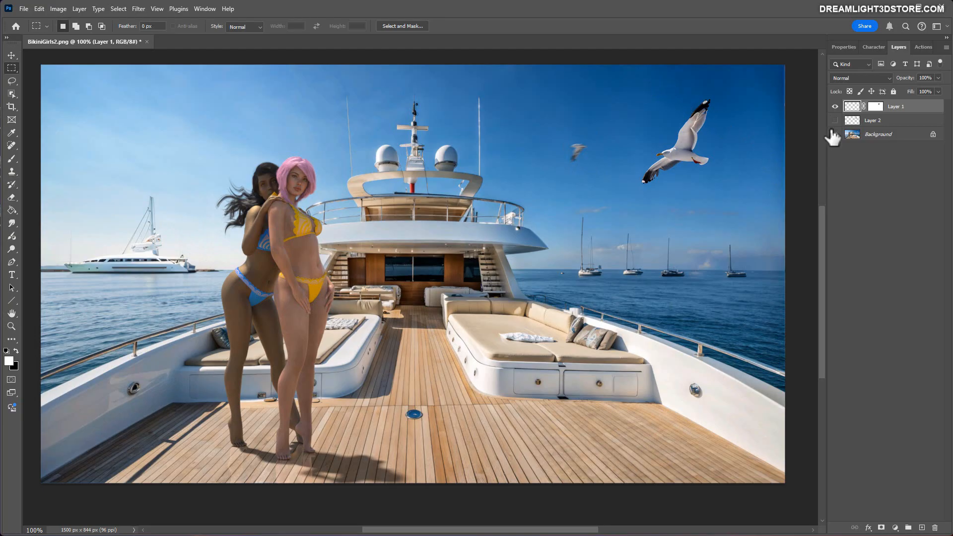
# Copy a rectangular area around the large seagull from the Background layer onto its own layer.
pyautogui.click(849, 137)
pyautogui.moveTo(630, 88); pyautogui.dragTo(736, 199)
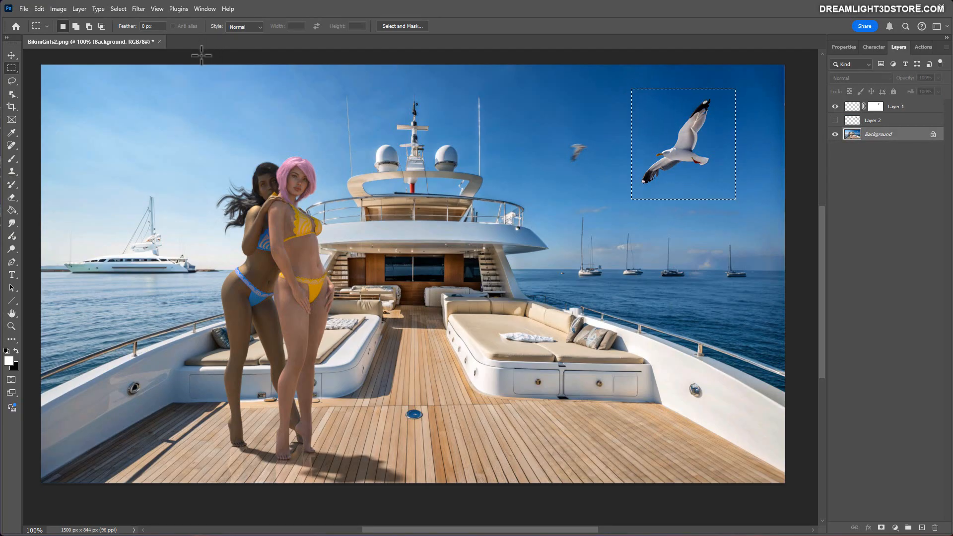
pyautogui.hotkey('ctrl', 'j')
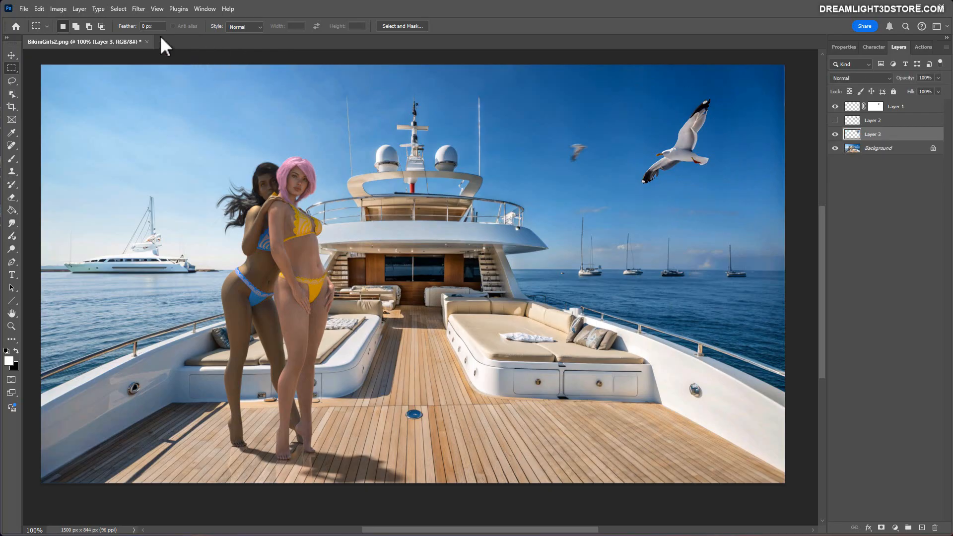
# Apply a Motion Blur to the large seagull on Layer 3 at 14° with a longer distance than the small one's.
pyautogui.click(138, 8)
pyautogui.moveTo(154, 125)
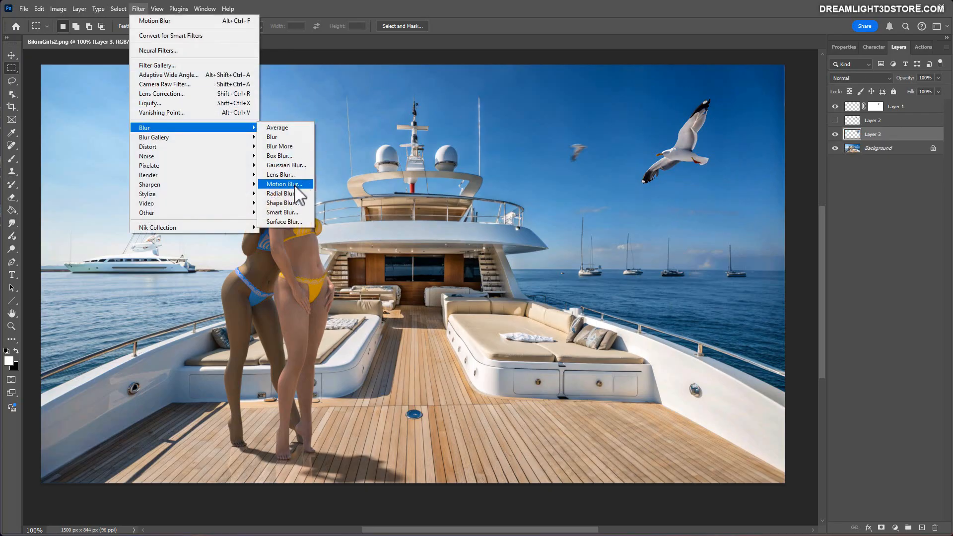
pyautogui.click(291, 185)
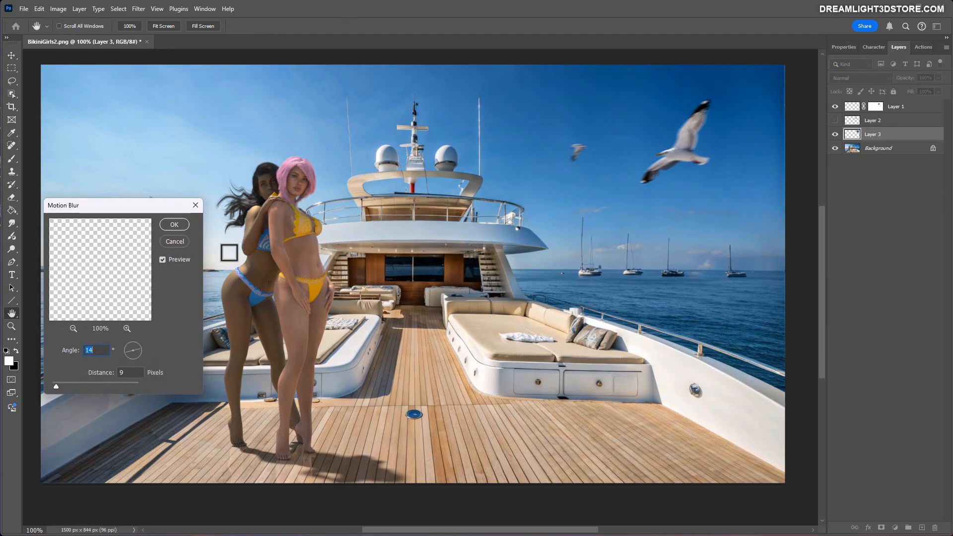
pyautogui.moveTo(63, 386); pyautogui.dragTo(61, 385)
pyautogui.click(173, 225)
pyautogui.press('m')
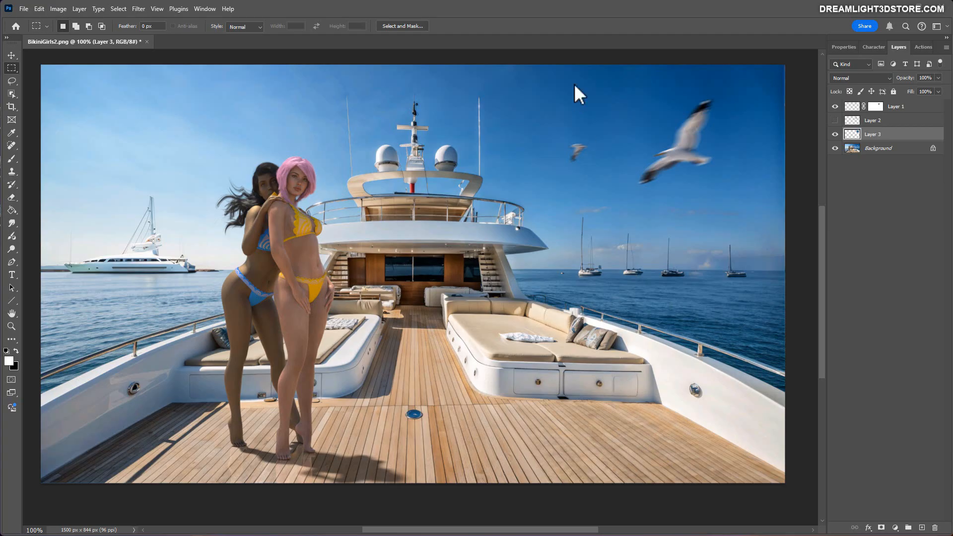
# Select both women's heads and upper bodies on the Background layer and run Generative Fill with the prompt "Create long blonde hair on both girls".
pyautogui.click(851, 148)
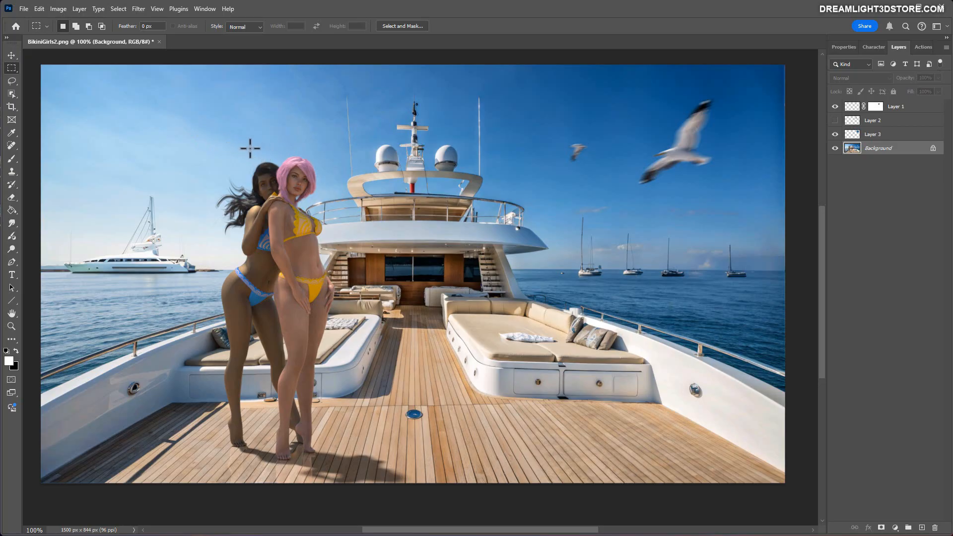
pyautogui.moveTo(202, 138); pyautogui.dragTo(334, 253)
pyautogui.rightClick(287, 175)
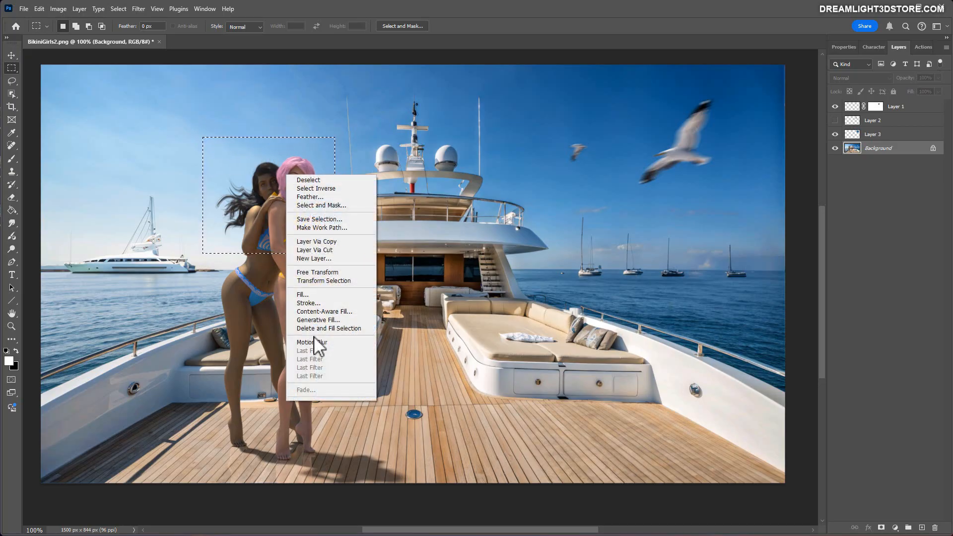
pyautogui.click(311, 320)
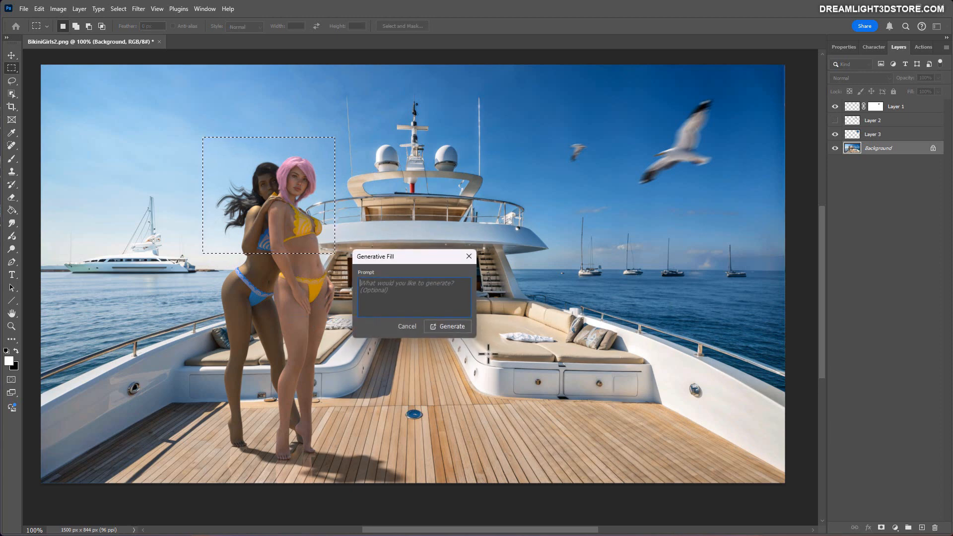
pyautogui.write('Create long blonde ')
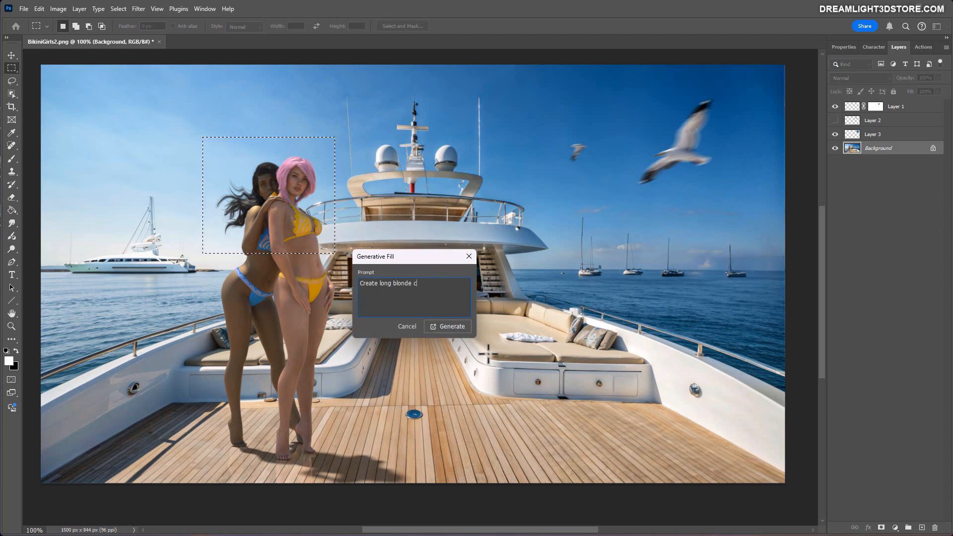
pyautogui.write('hair on bot')
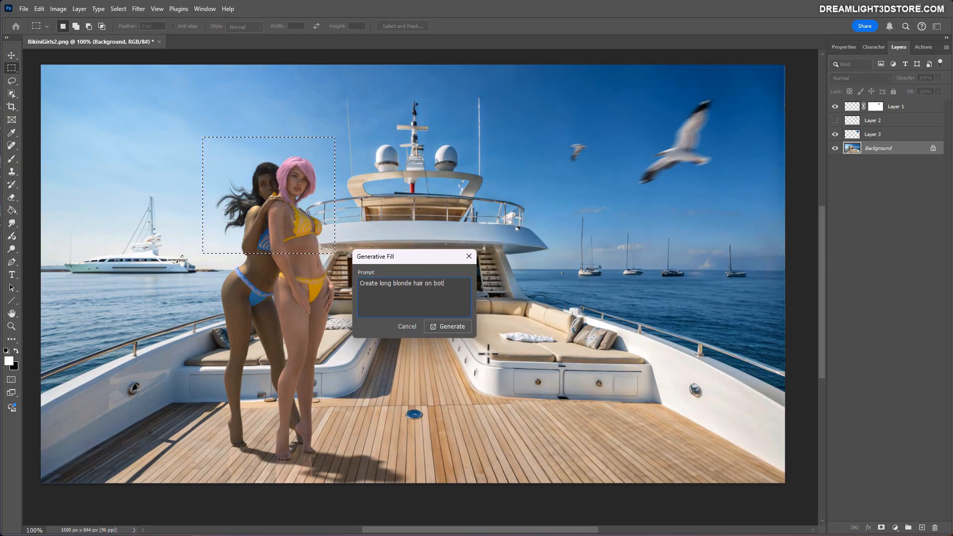
pyautogui.write('h girls')
pyautogui.click(454, 326)
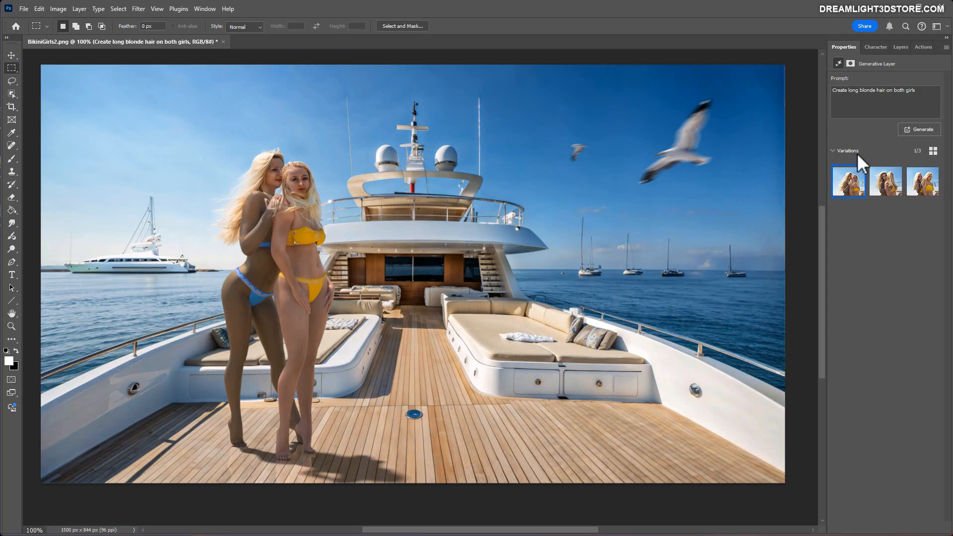
# Go through the blonde hair variations to the third one and hide the generated hair layer.
pyautogui.click(883, 187)
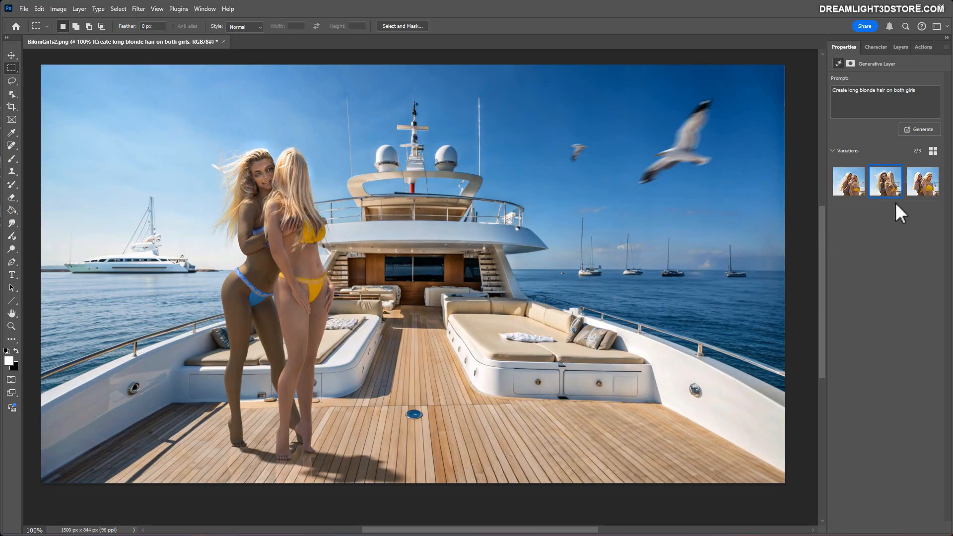
pyautogui.click(918, 186)
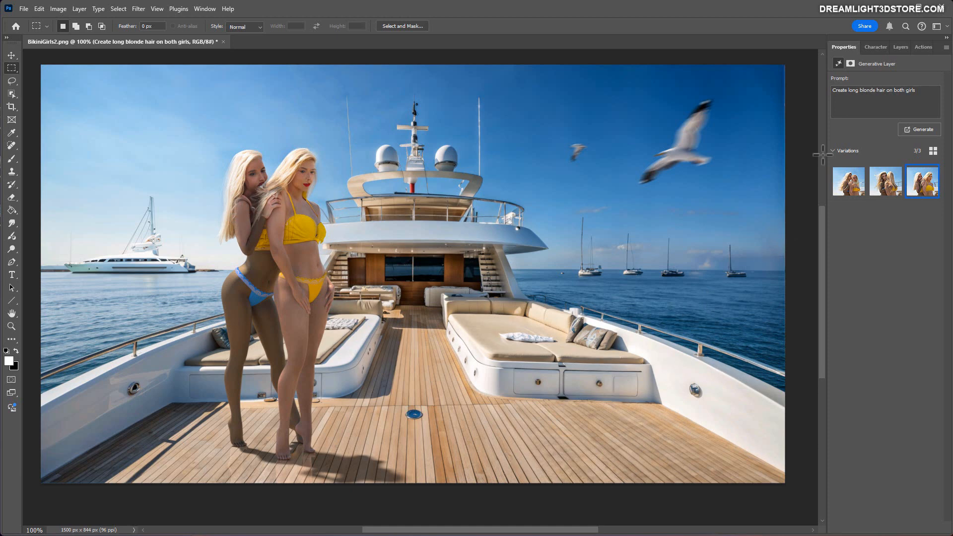
pyautogui.click(899, 47)
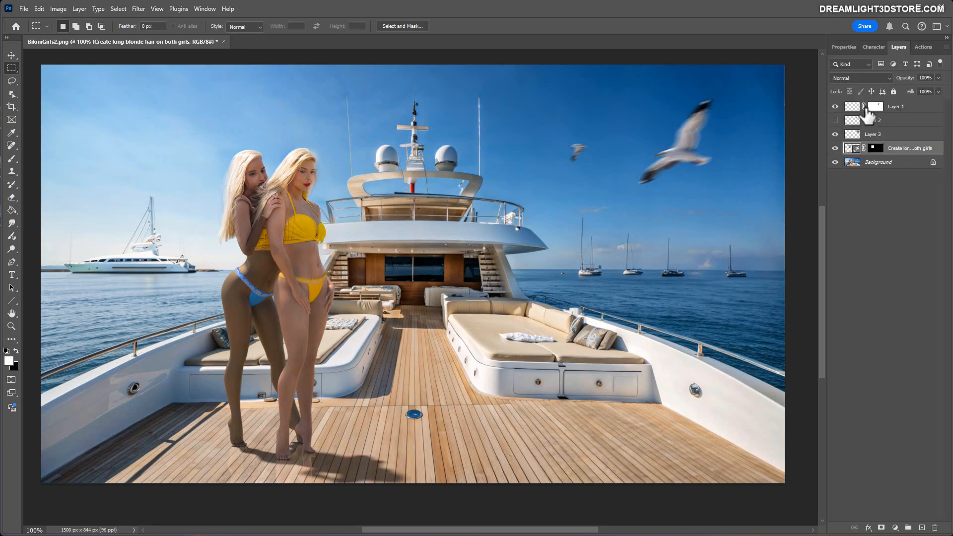
pyautogui.click(834, 148)
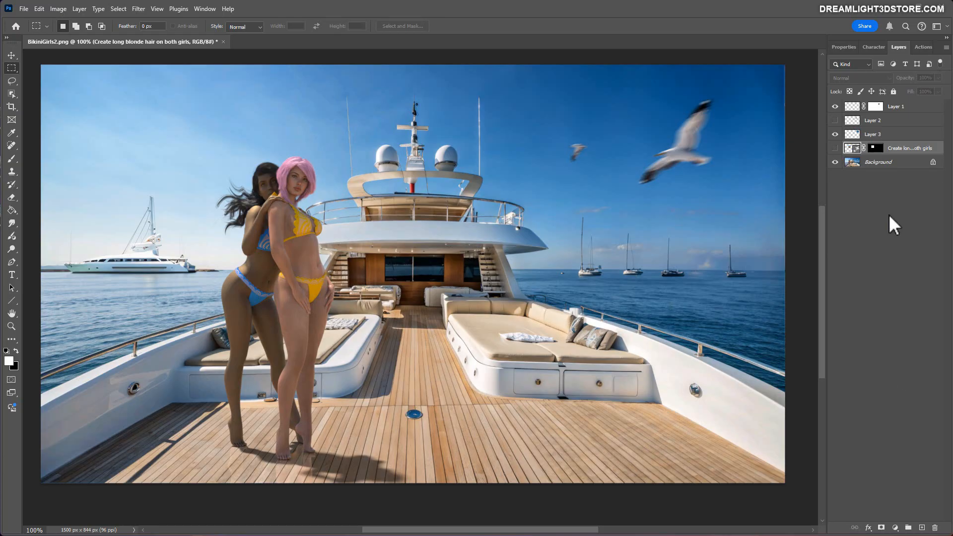
# Select the yellow bikini bottom on the Background layer and try Generative Fill with the prompt "Change bikini to red".
pyautogui.click(869, 166)
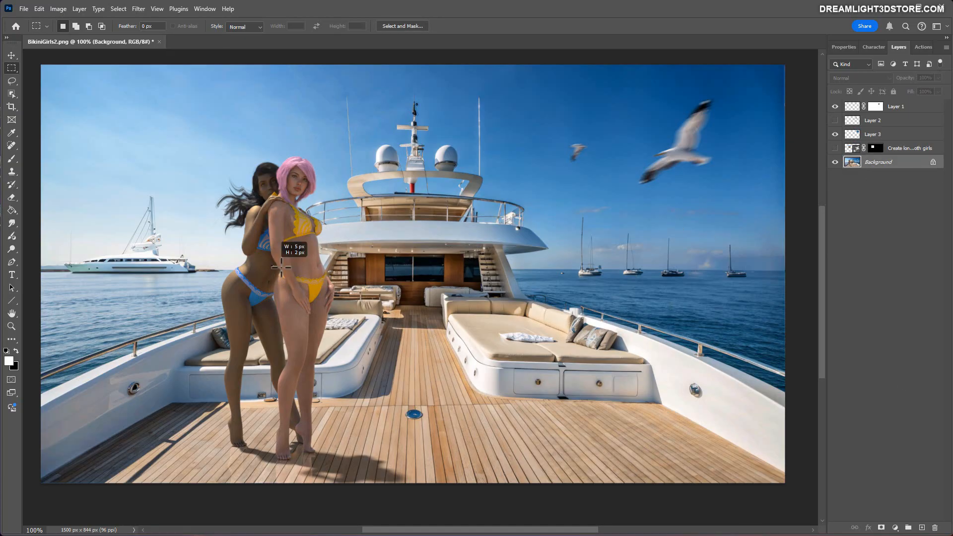
pyautogui.moveTo(271, 266); pyautogui.dragTo(341, 319)
pyautogui.rightClick(311, 291)
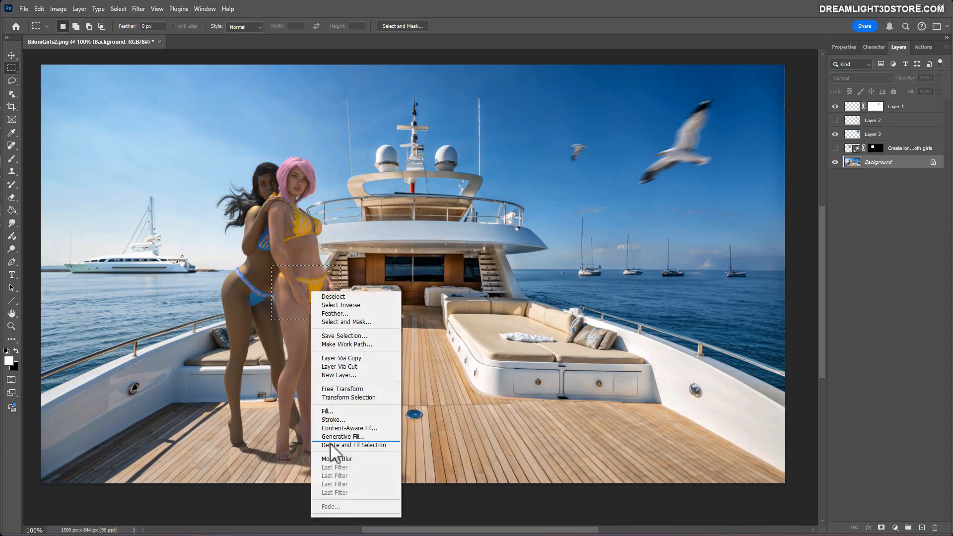
pyautogui.click(335, 442)
pyautogui.write('Ch')
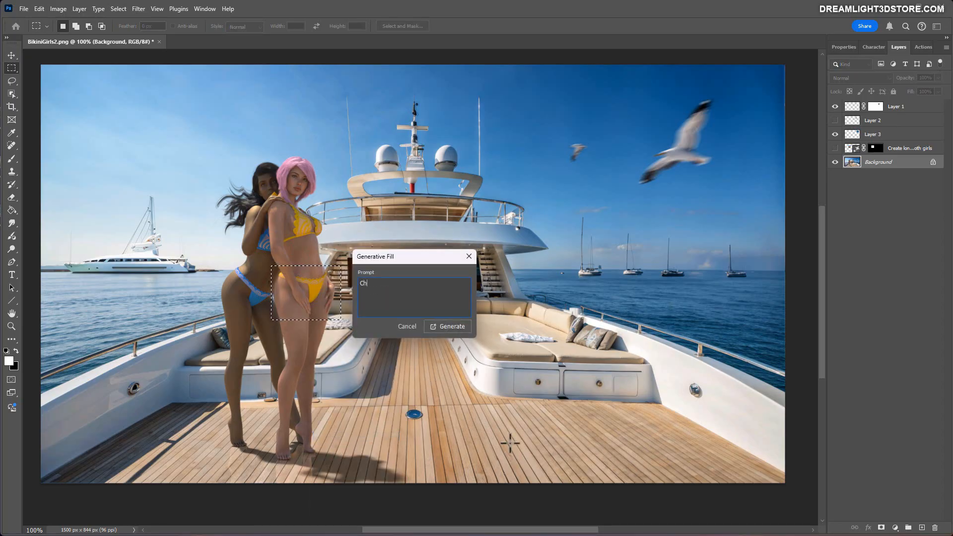
pyautogui.write('ange bikini to red')
pyautogui.click(433, 326)
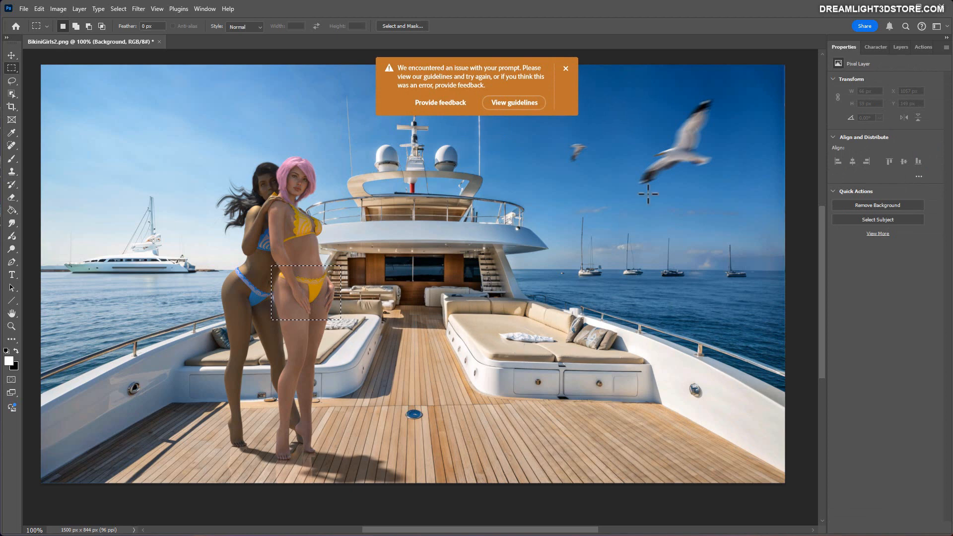
pyautogui.click(581, 320)
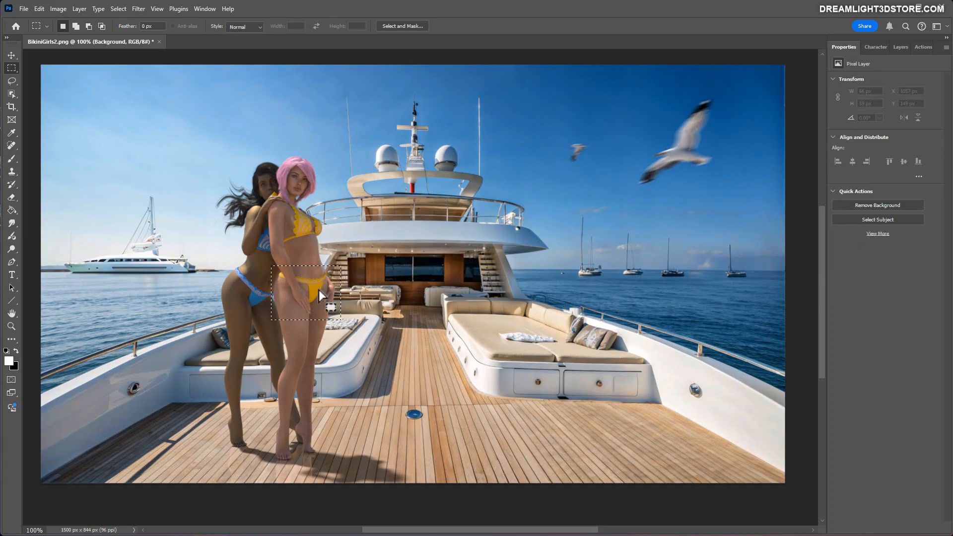
# Run Generative Fill on the selected bikini bottom area with the prompt "Recolor to red".
pyautogui.rightClick(313, 305)
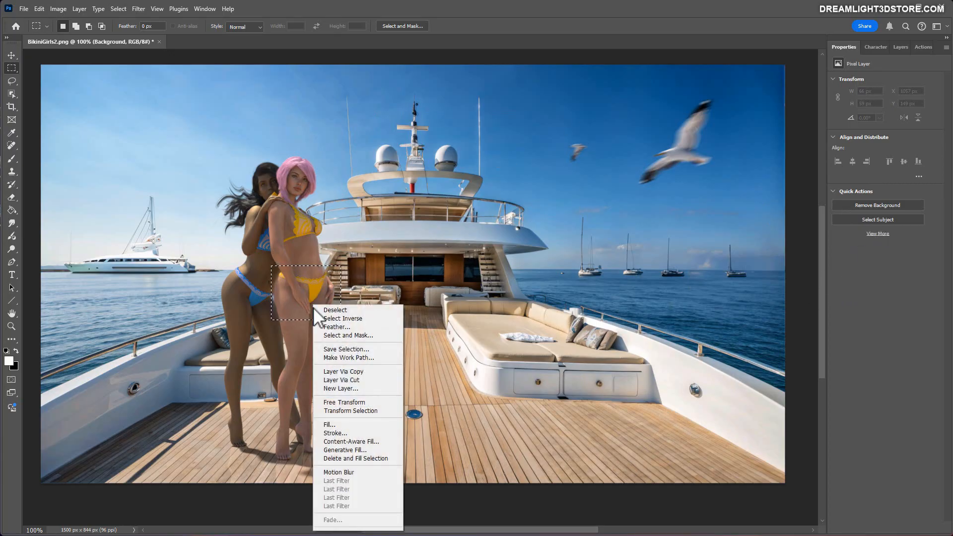
pyautogui.click(341, 449)
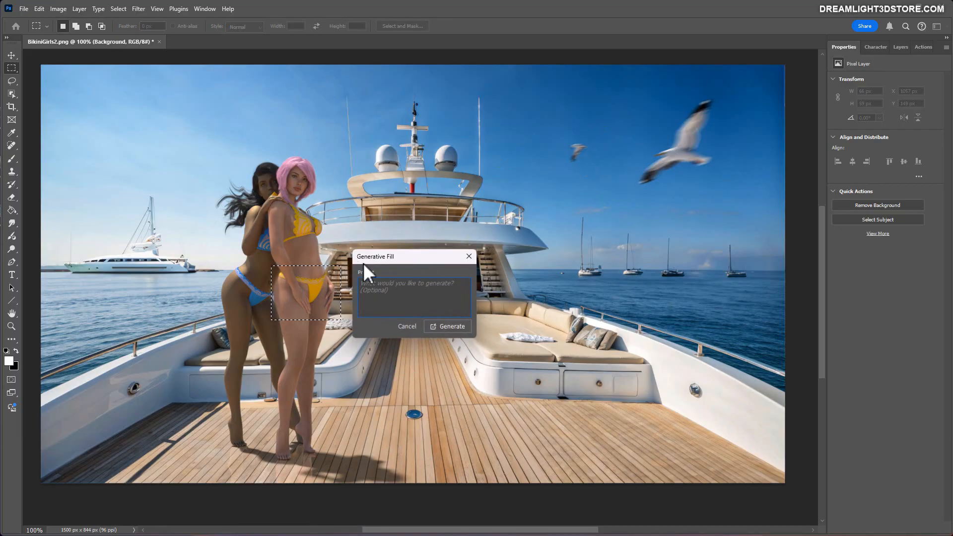
pyautogui.moveTo(363, 263); pyautogui.dragTo(395, 272)
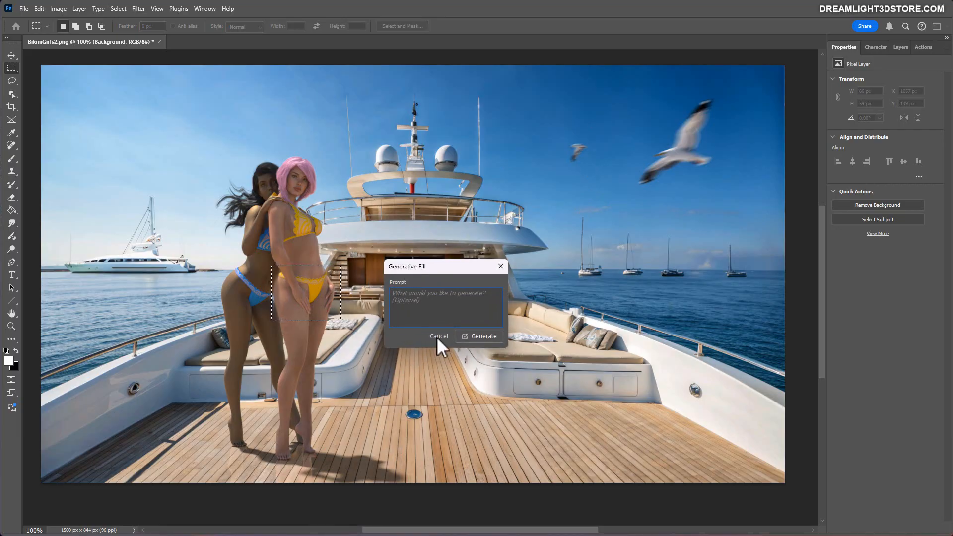
pyautogui.write('Recolor to red')
pyautogui.press('Return')
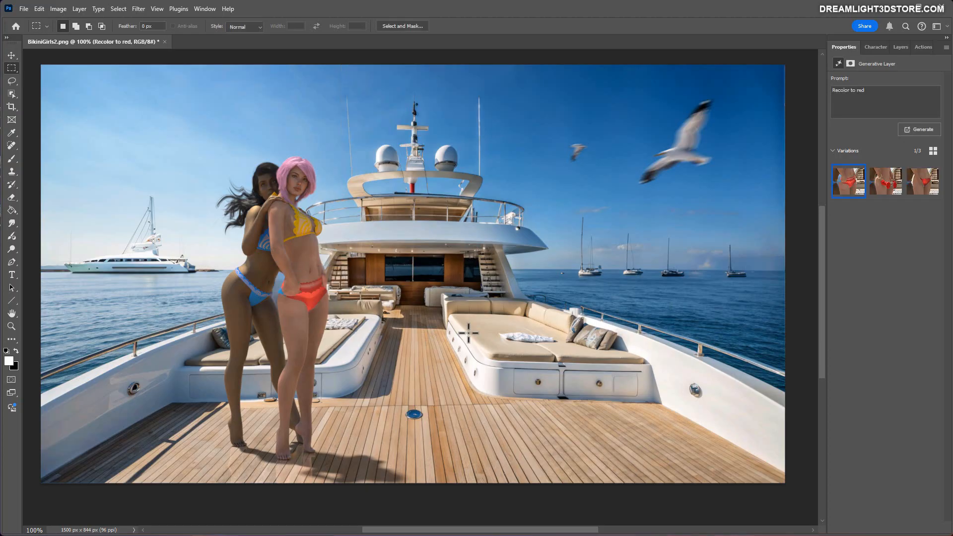
# Compare the red bikini variations, choose the third one and hide the "Recolor to red" layer.
pyautogui.click(891, 189)
pyautogui.click(919, 191)
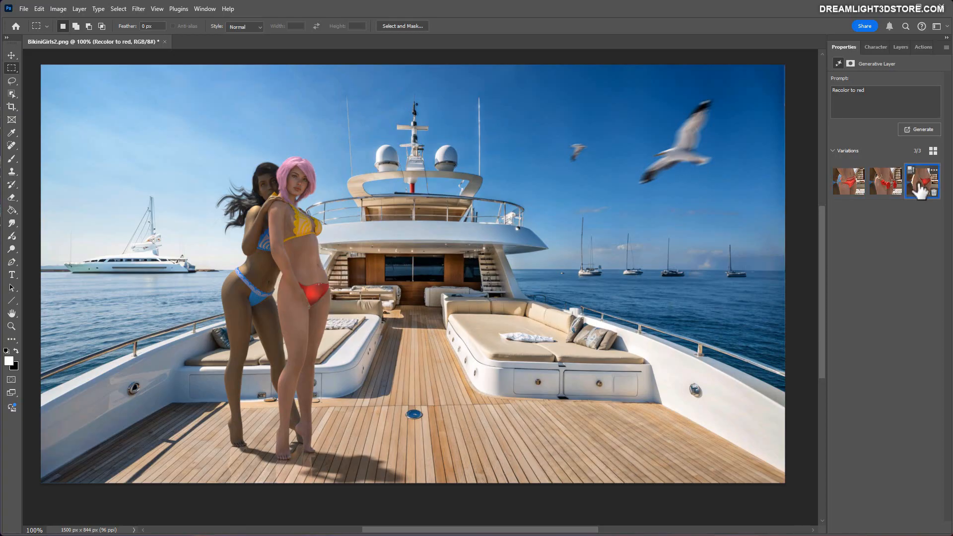
pyautogui.click(853, 188)
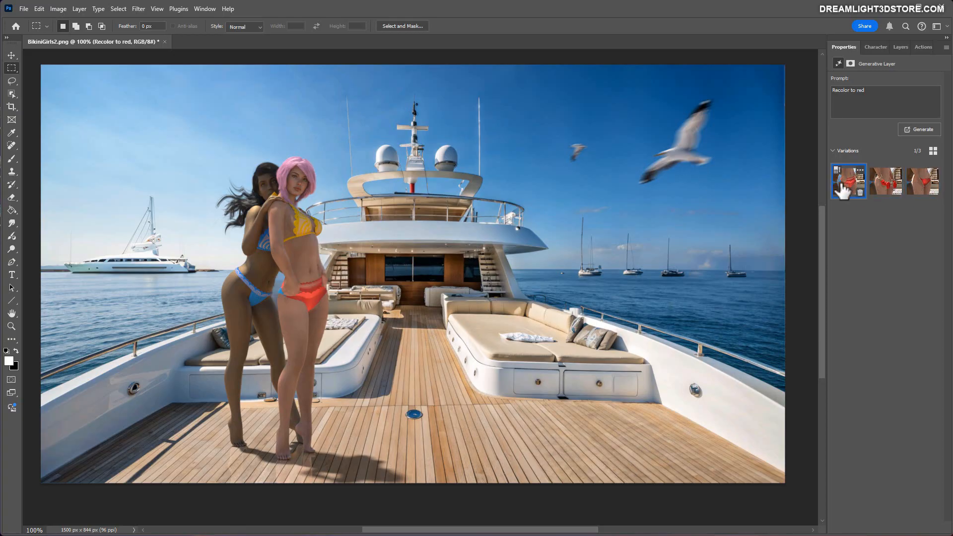
pyautogui.click(887, 185)
pyautogui.click(922, 186)
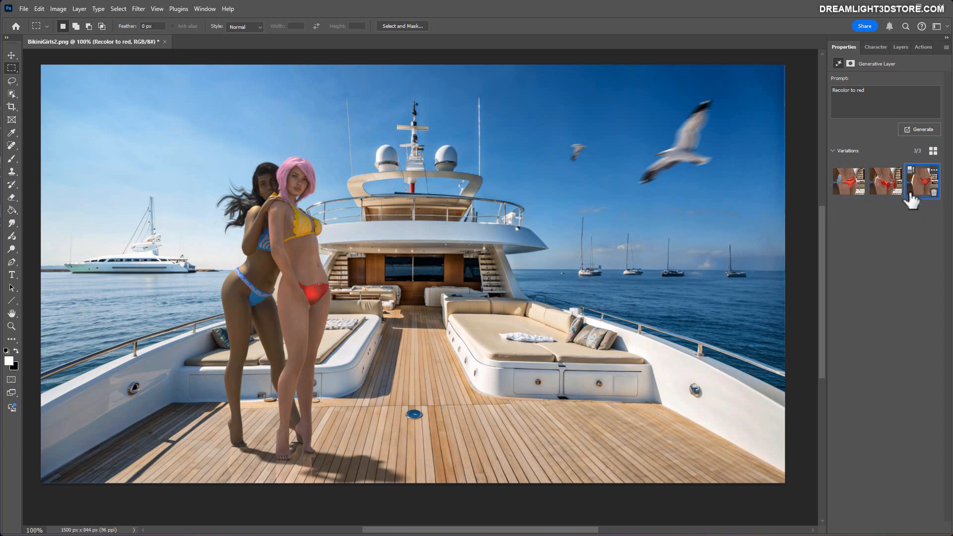
pyautogui.click(898, 46)
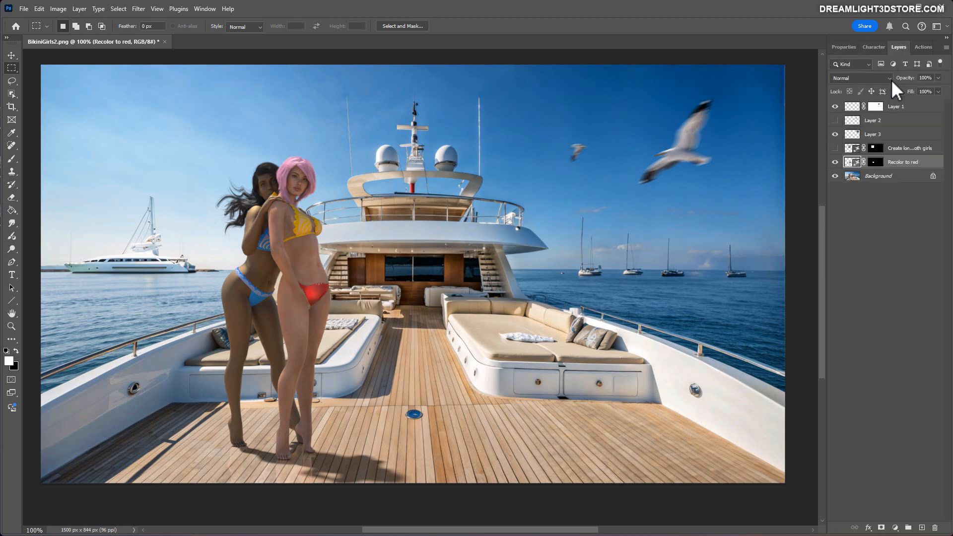
pyautogui.click(834, 162)
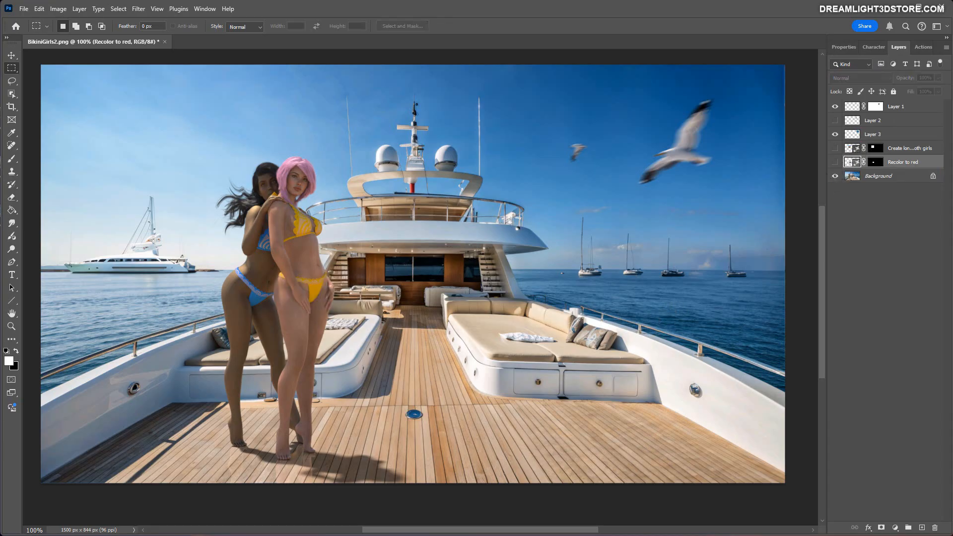
# Select a rectangular deck area on the Background layer and run Generative Fill with "Add broken bottle of wine and liquid on the deck".
pyautogui.click(849, 178)
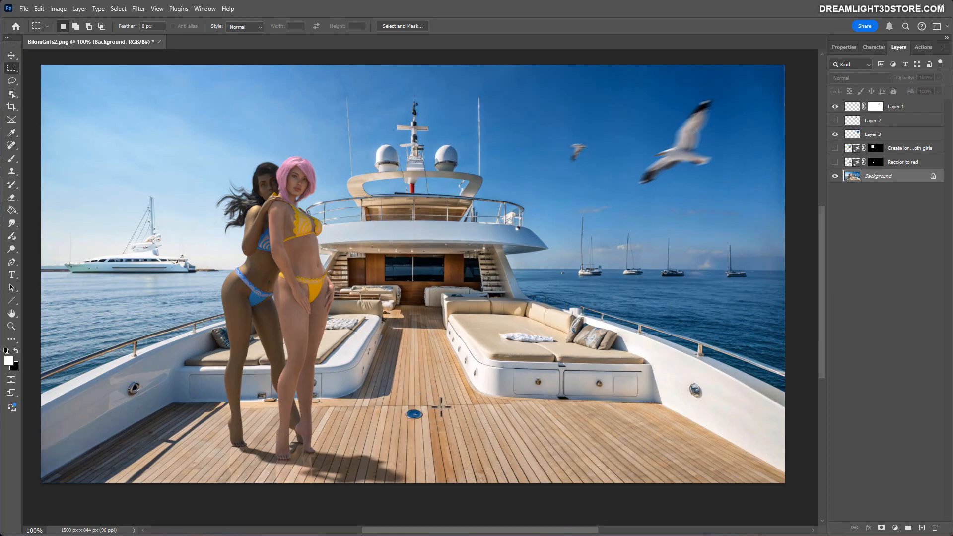
pyautogui.moveTo(440, 402); pyautogui.dragTo(561, 478)
pyautogui.rightClick(517, 441)
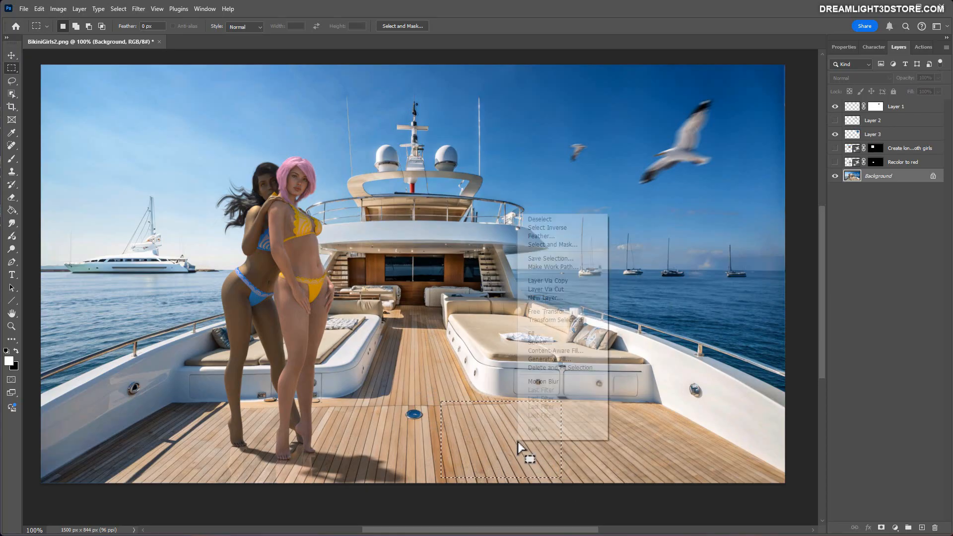
pyautogui.click(546, 359)
pyautogui.write('A')
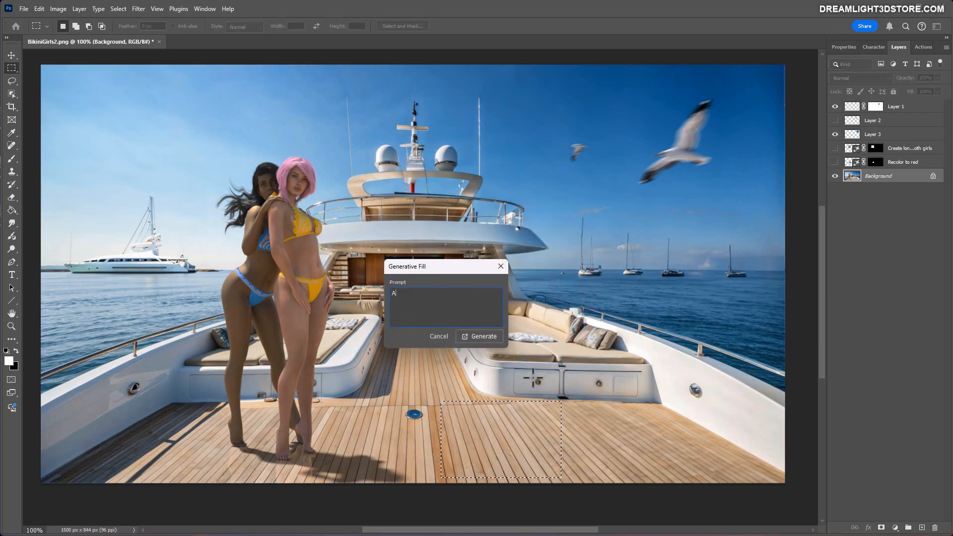
pyautogui.write('dd broken bottle of wine and liquid ')
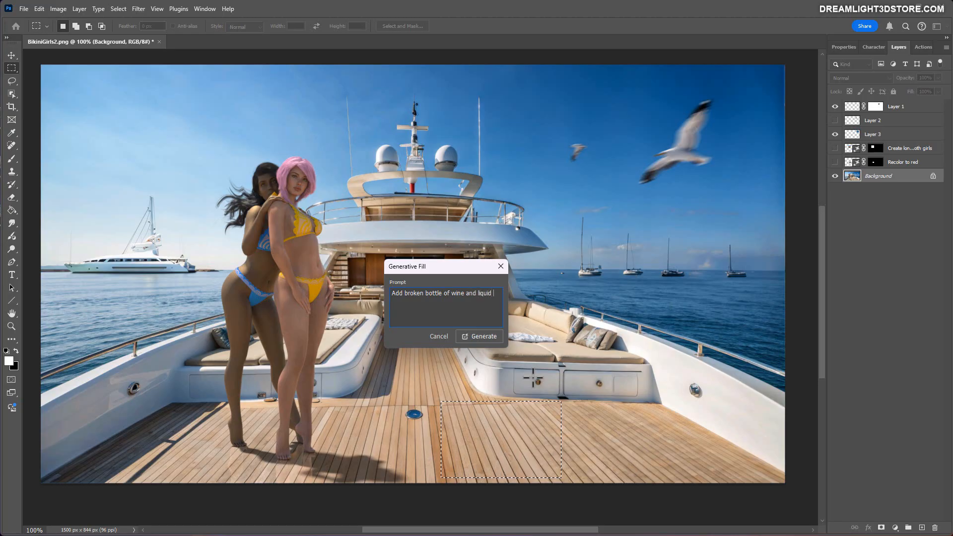
pyautogui.write('on the deck')
pyautogui.click(470, 337)
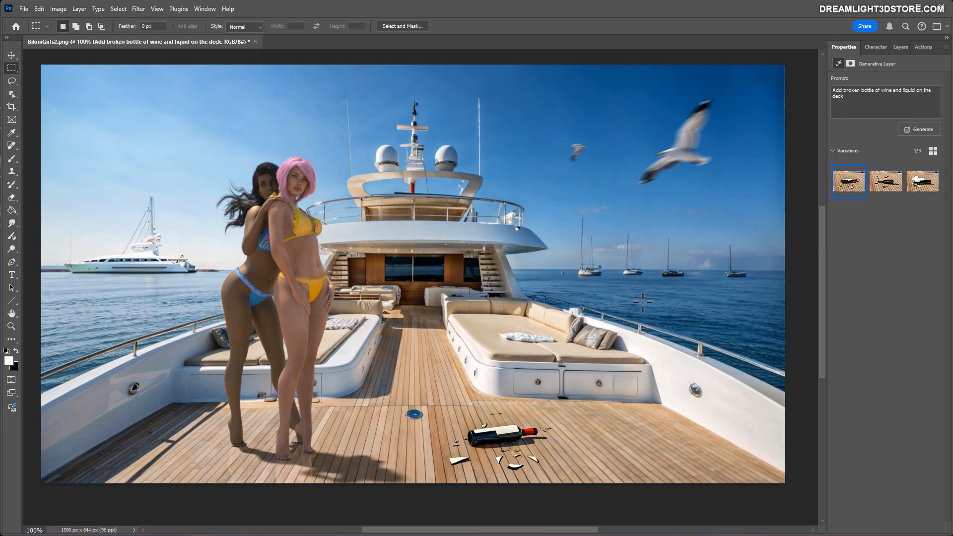
# Go through the second and third wine bottle variations and return to the first one.
pyautogui.click(886, 184)
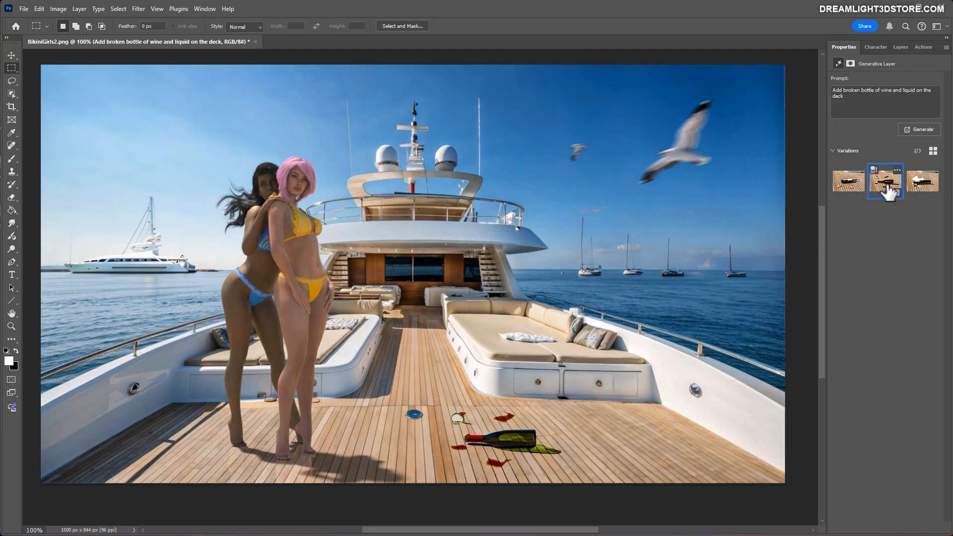
pyautogui.click(921, 187)
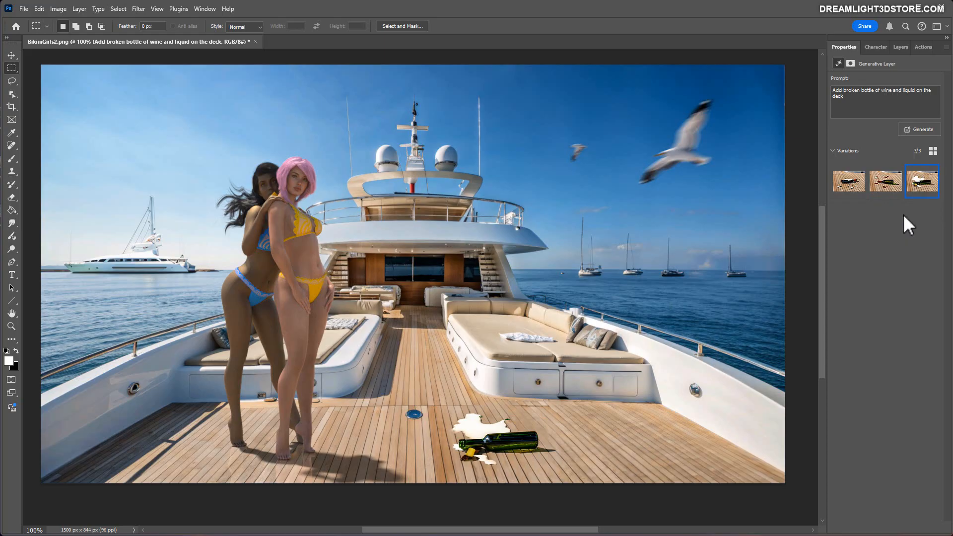
pyautogui.click(849, 188)
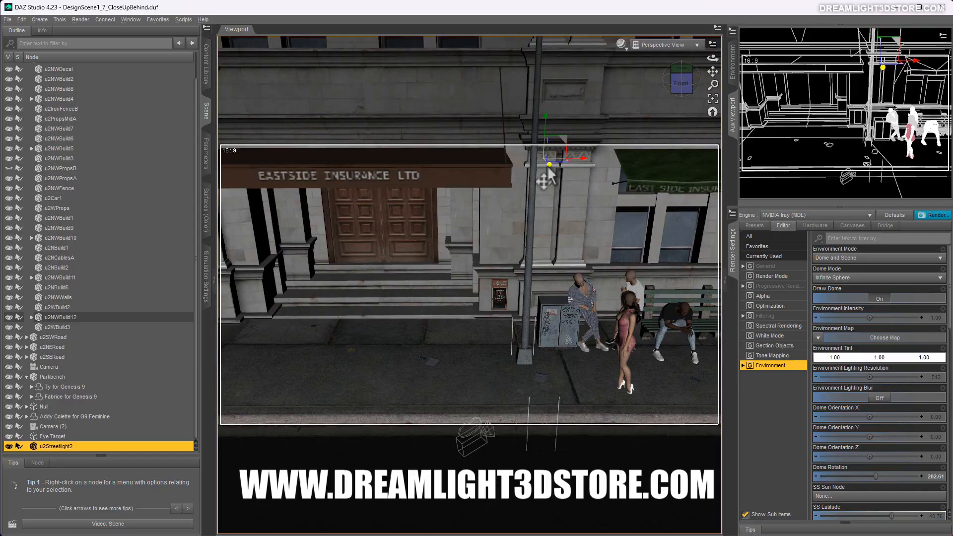
# In DAZ Studio, reposition u2Streetlight2 in the street scene, view it through Camera (2) and set its Z translation to about -1483.
pyautogui.moveTo(546, 166); pyautogui.dragTo(554, 186)
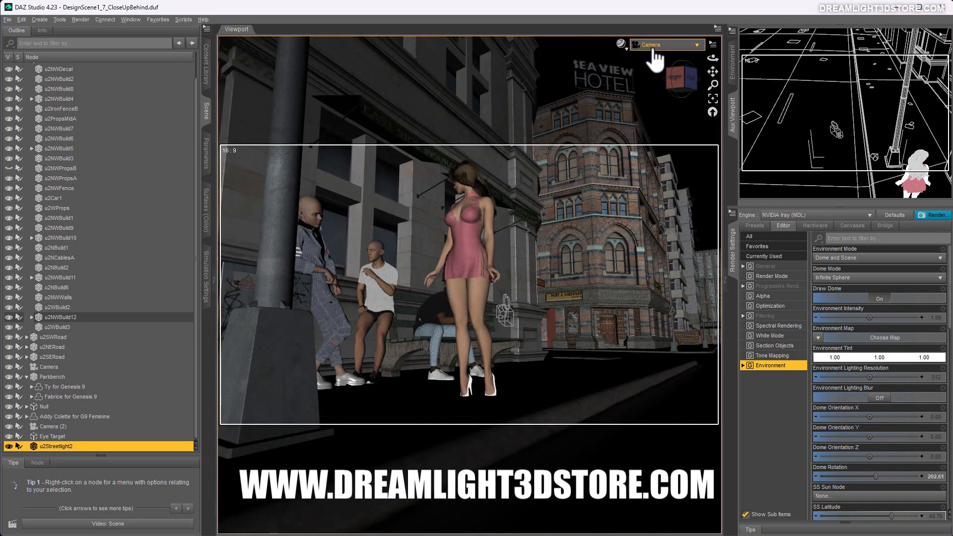
pyautogui.click(662, 44)
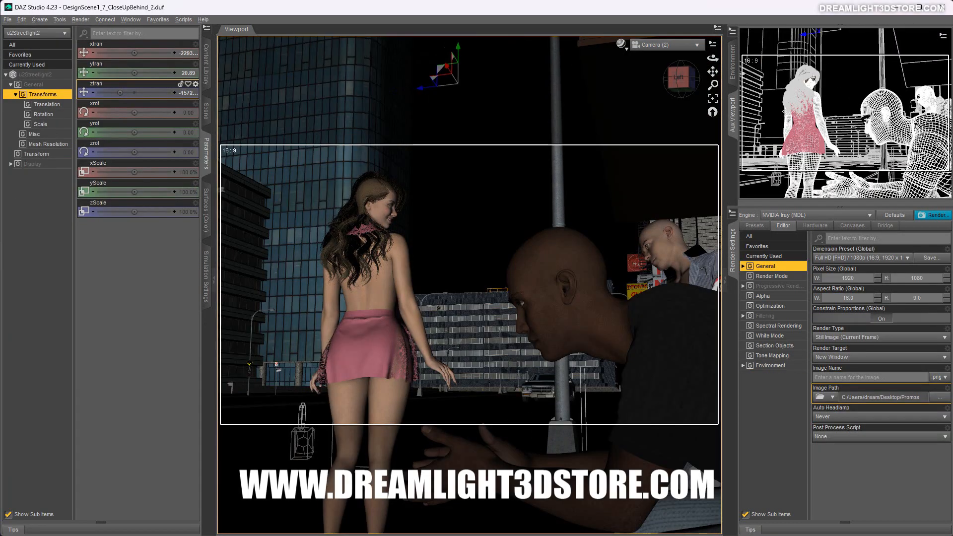
pyautogui.moveTo(143, 92); pyautogui.dragTo(151, 92)
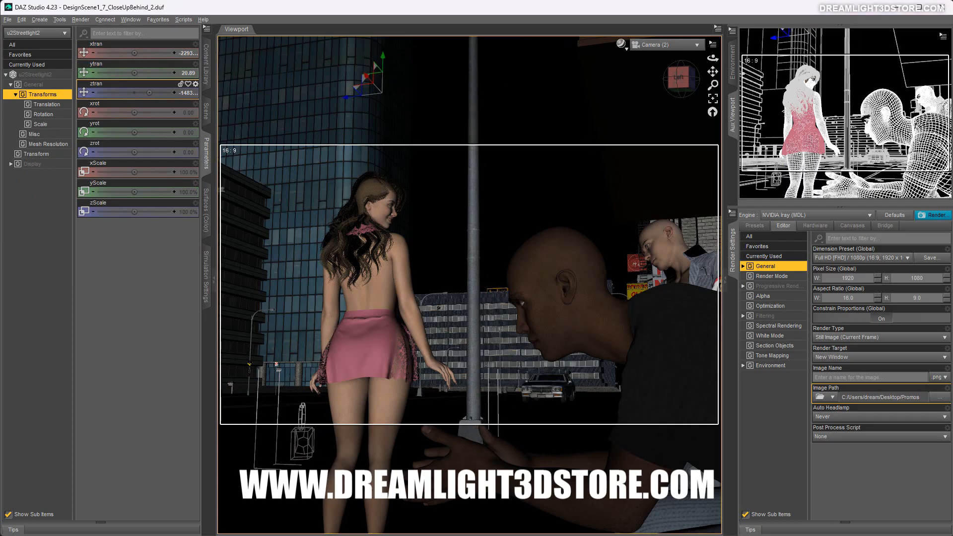